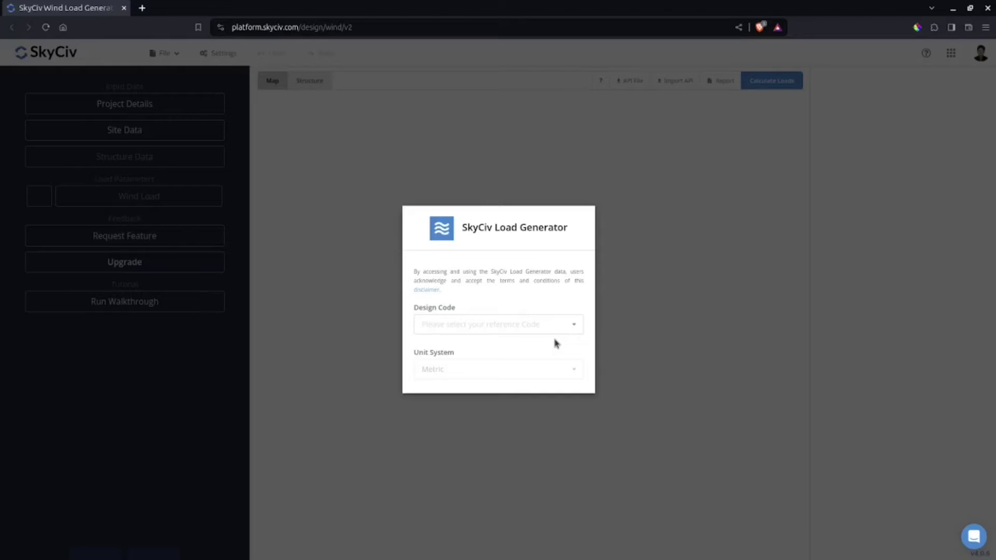
Start a new project on the ASCE 7-16 design code with Imperial units
left_click(526, 327)
left_click(528, 347)
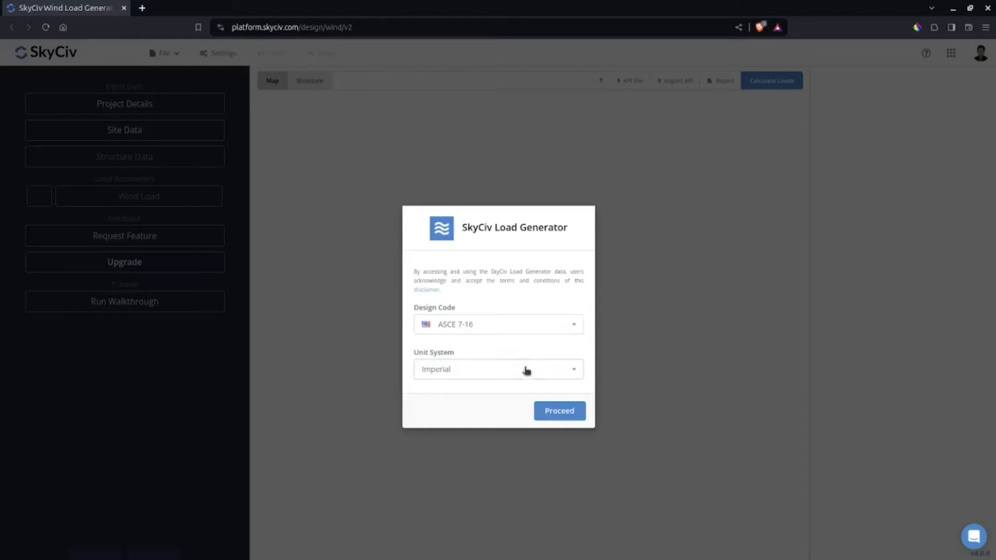
left_click(571, 411)
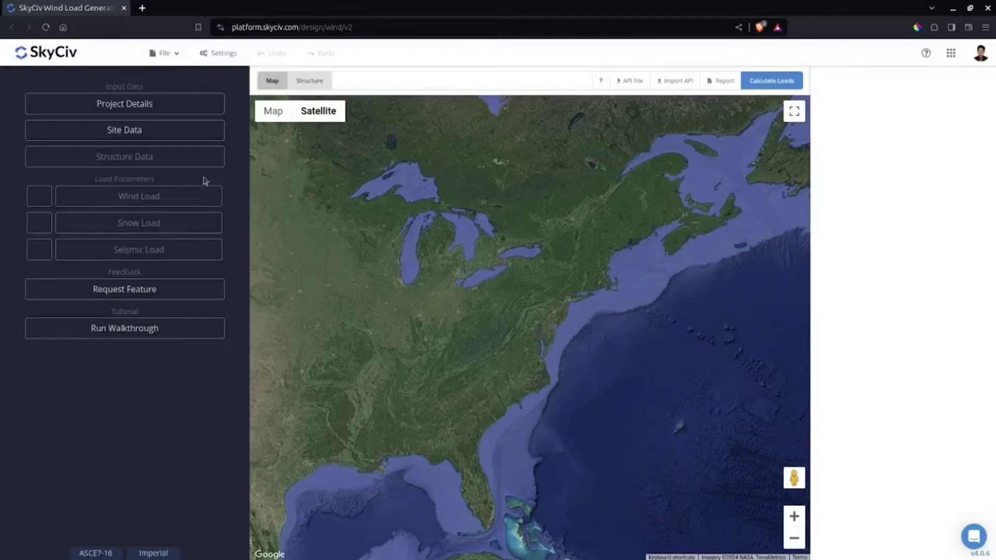
Set the site's Risk Category to III
left_click(173, 139)
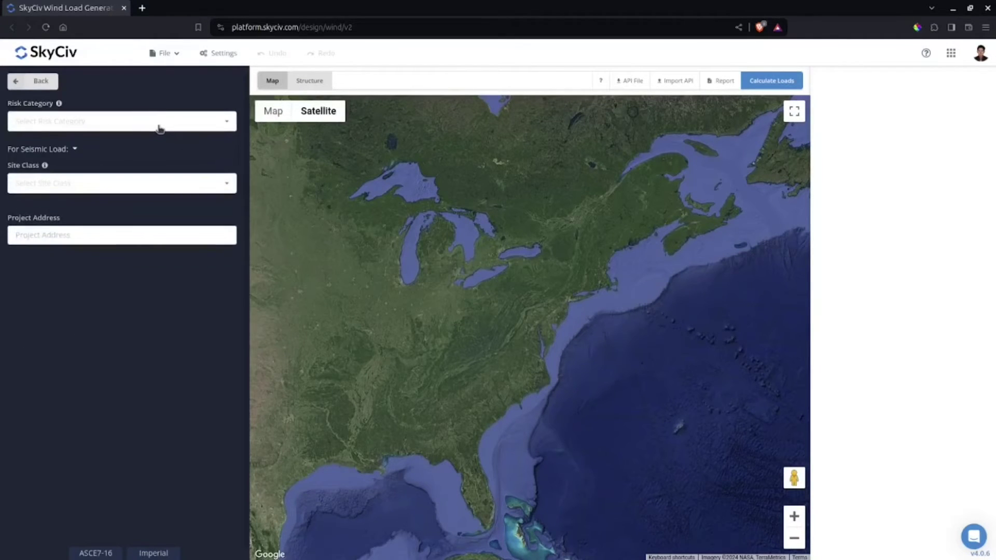
left_click(161, 128)
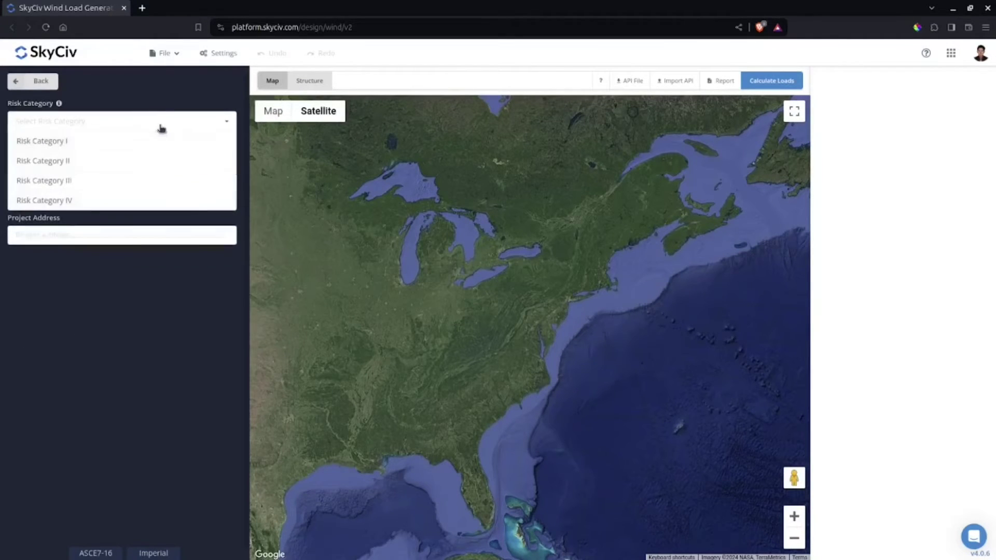
left_click(193, 181)
Locate the site at Minneapolis, MN and confirm its 117 mph wind, 50 psf snow data
left_click(153, 238)
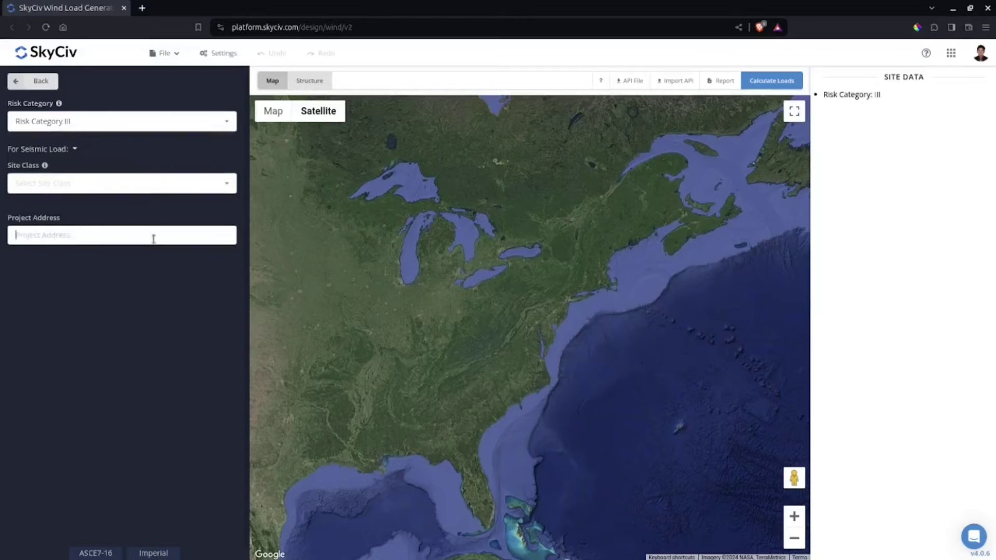
type("Min")
key("Down")
key("Down")
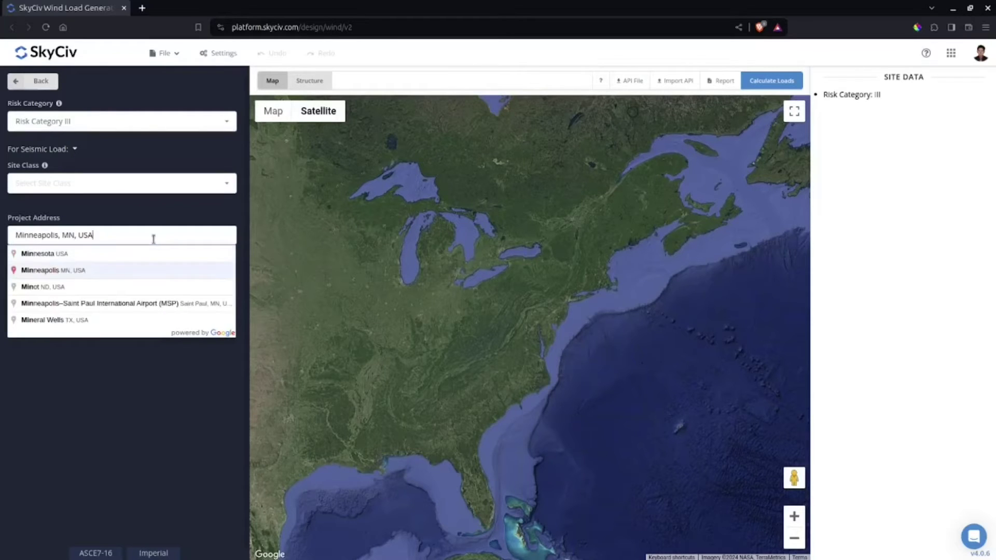
key("Return")
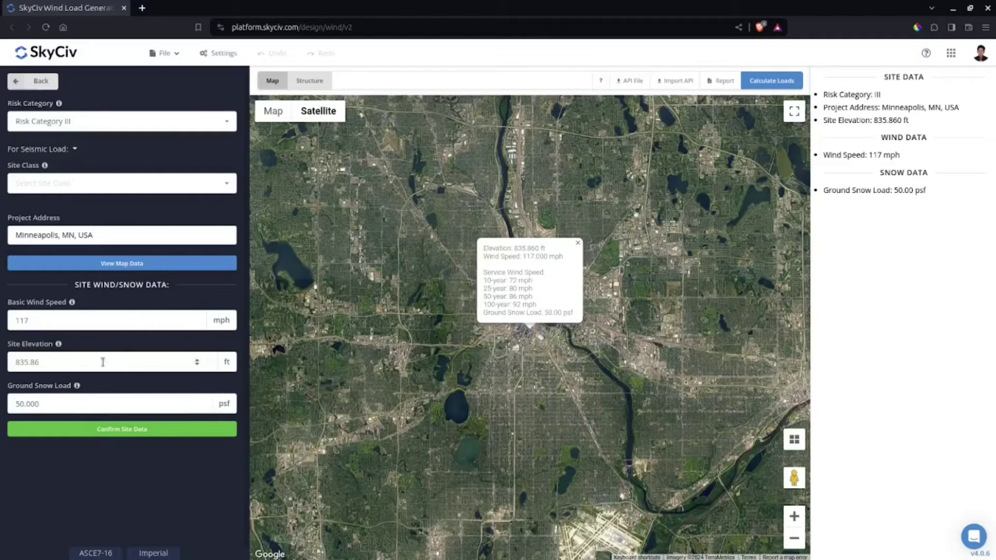
double_click(75, 321)
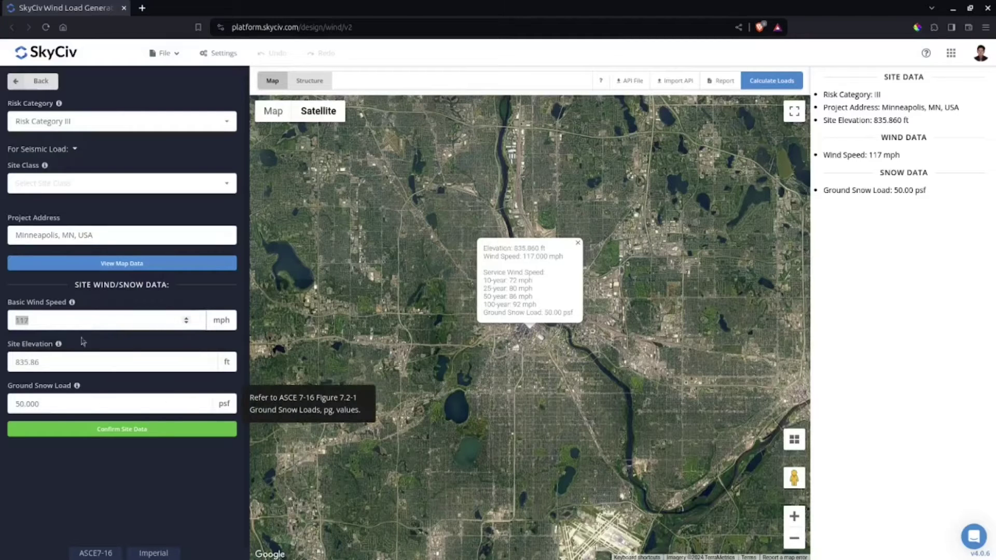
left_click(110, 463)
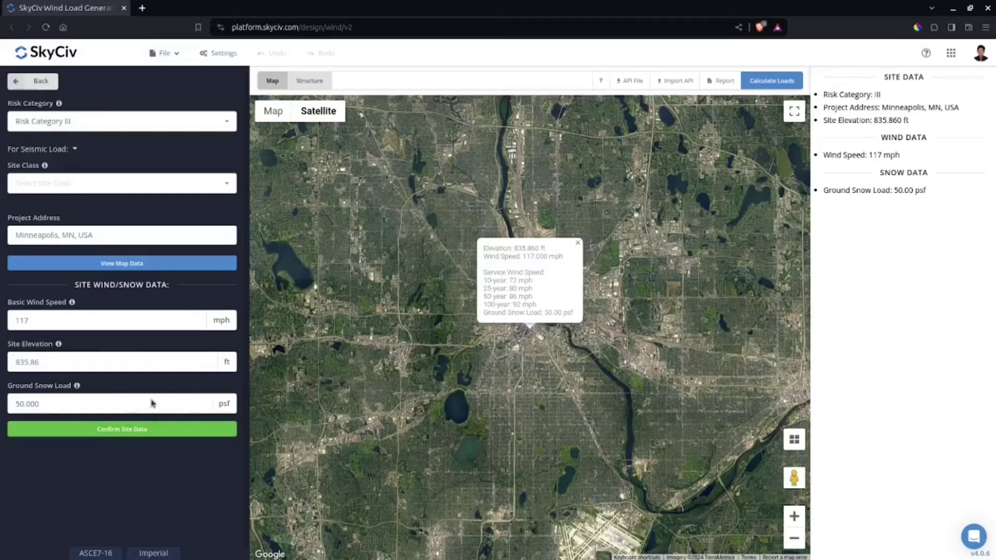
left_click(148, 433)
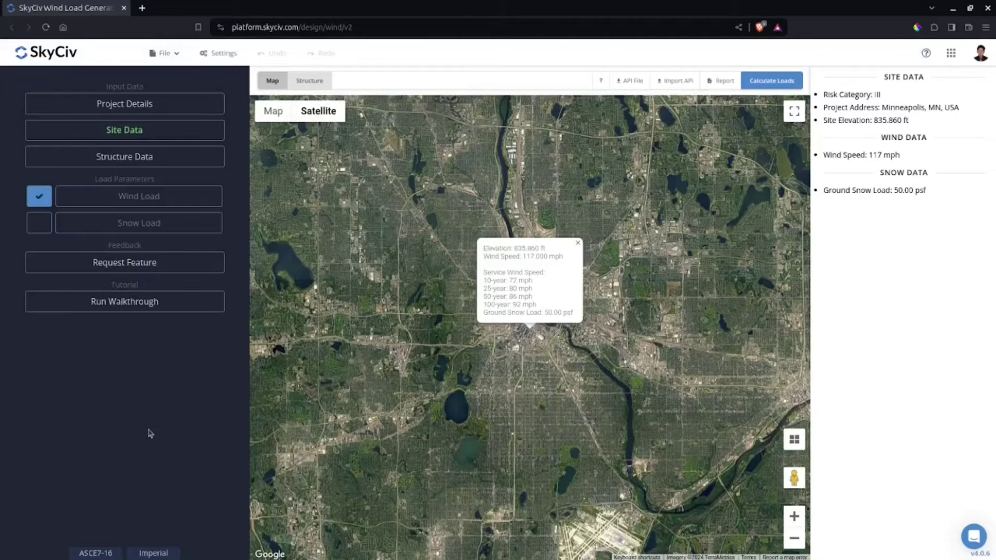
Set the Structure type to Tanks/Silos/Circular Bins, revealing the silo dimension fields
left_click(153, 162)
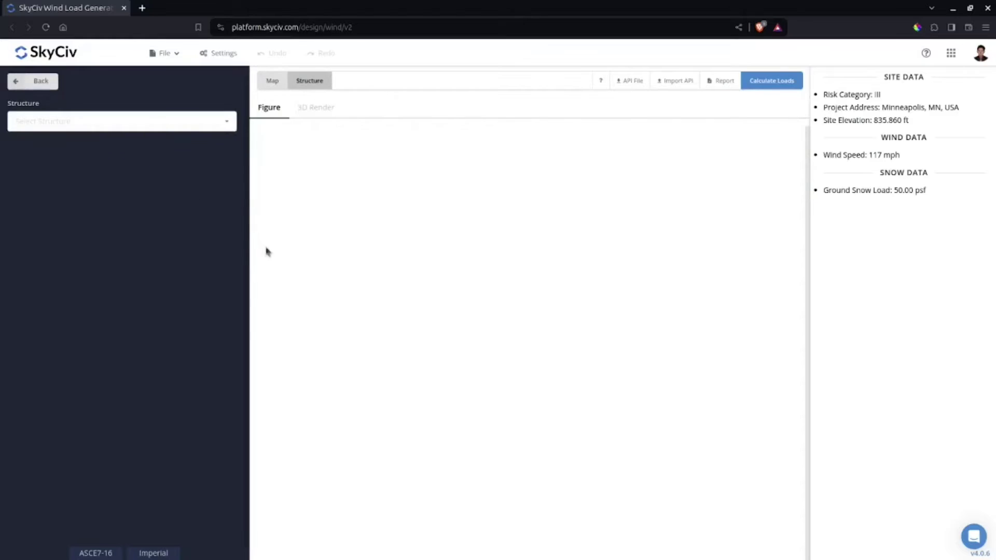
left_click(162, 126)
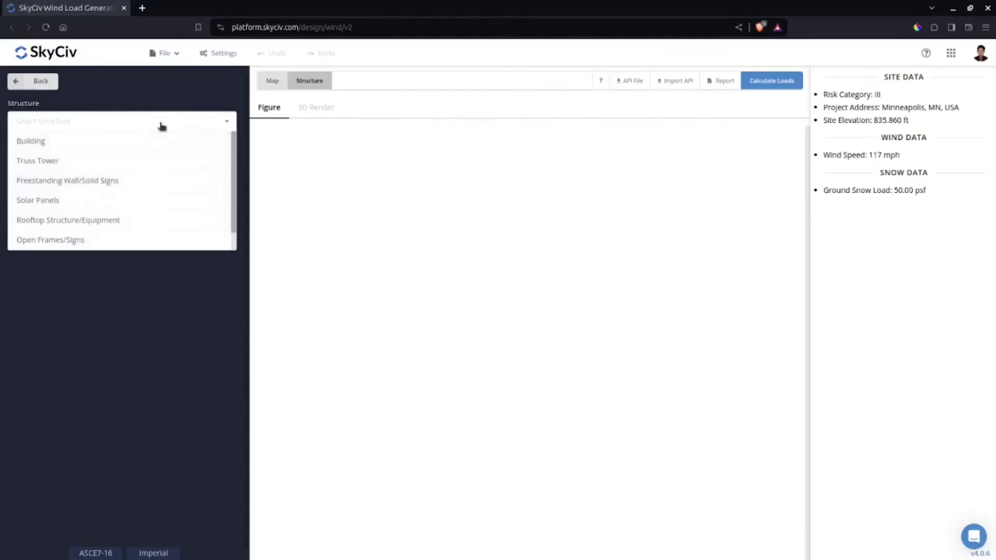
scroll(150, 246, "down", 1)
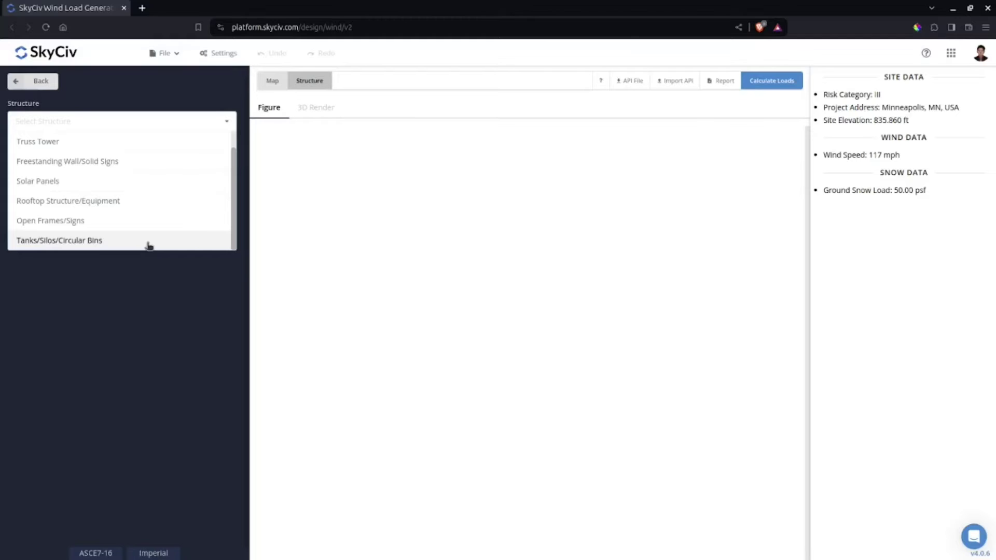
left_click(149, 241)
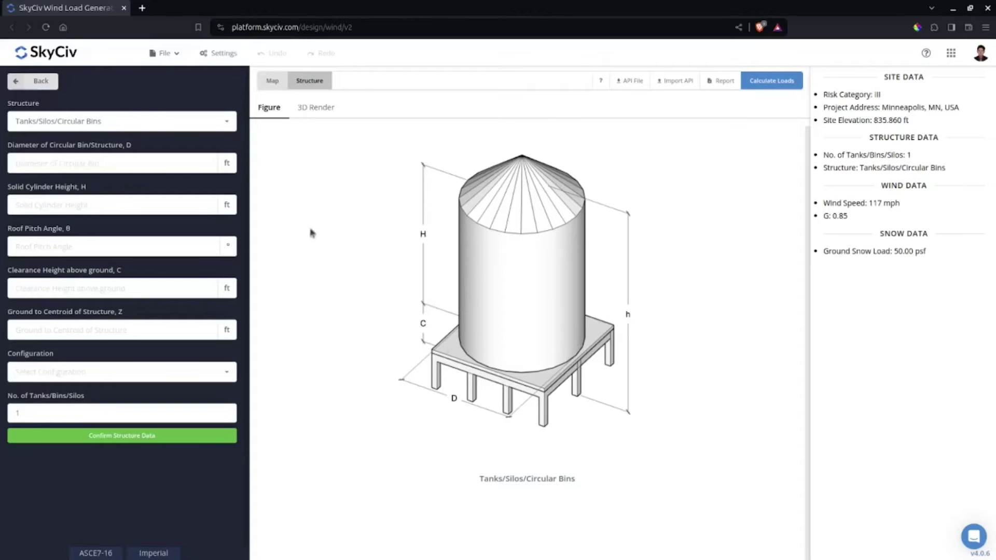
left_click(73, 166)
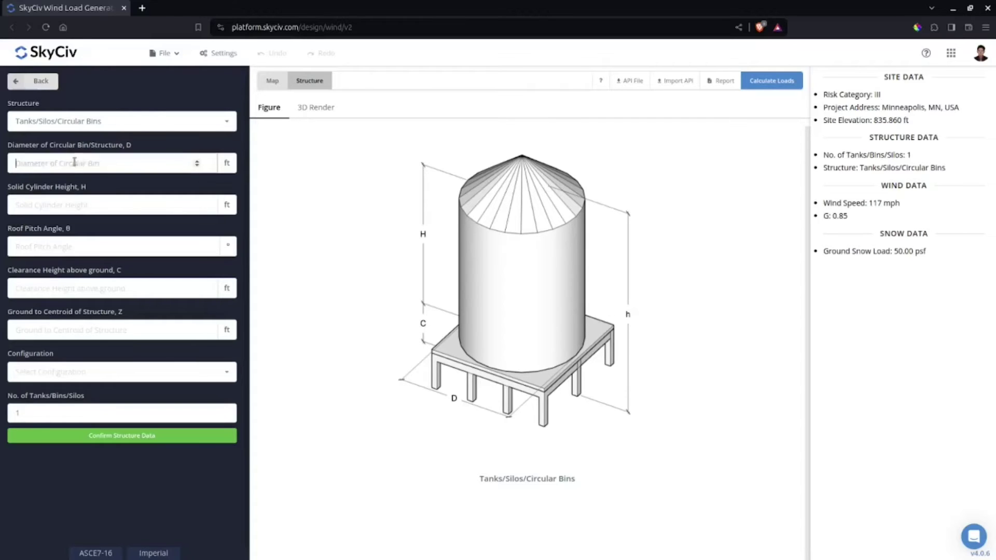
Enter 100 ft diameter, 60 ft cylinder height, 23° roof pitch, 0 ft clearance, 30 ft centroid height
type("100")
left_click(188, 206)
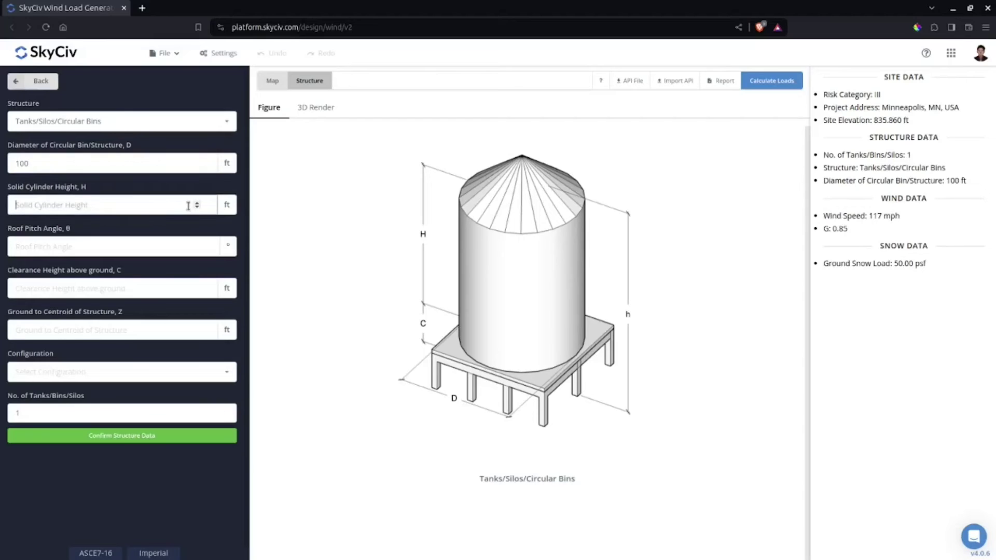
type("60")
key("Tab")
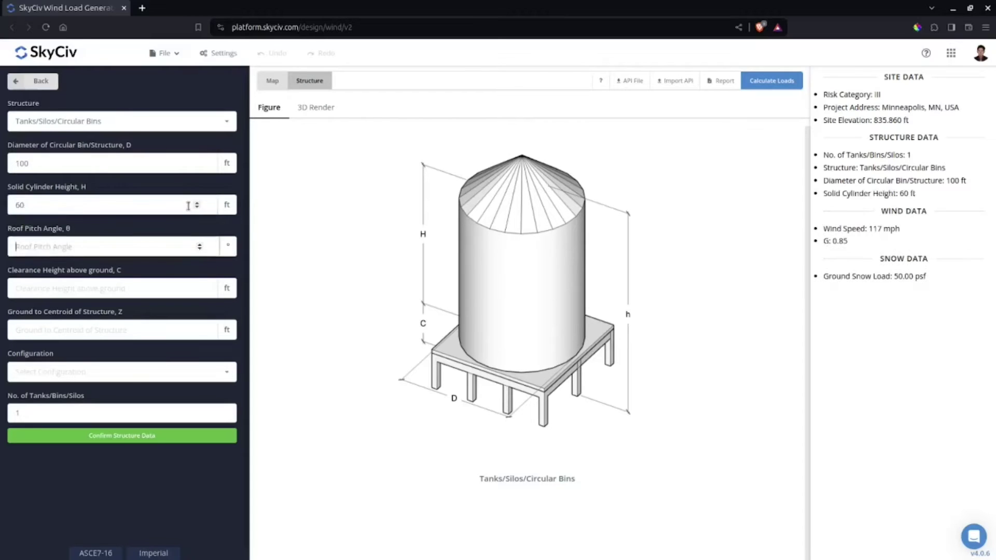
type("23")
key("Tab")
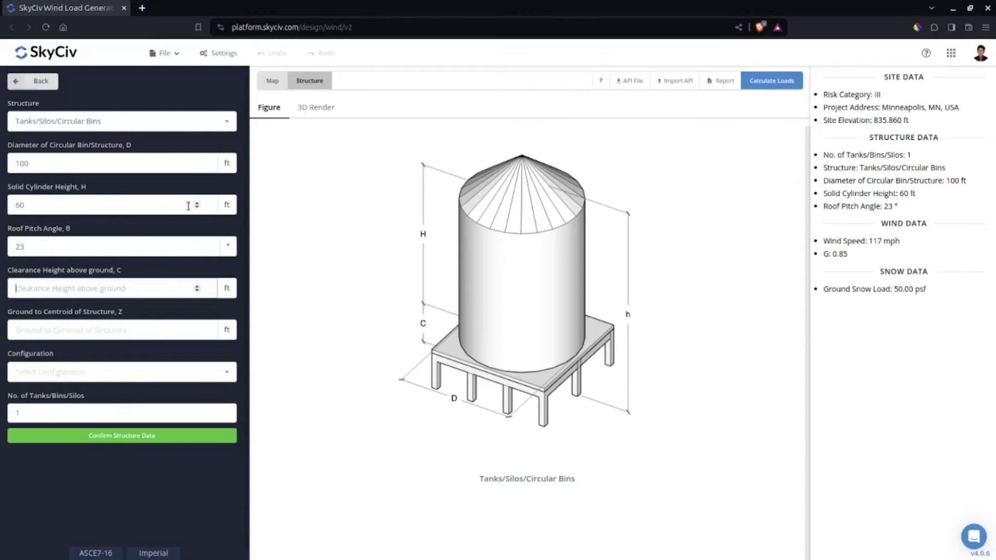
type("0")
key("Tab")
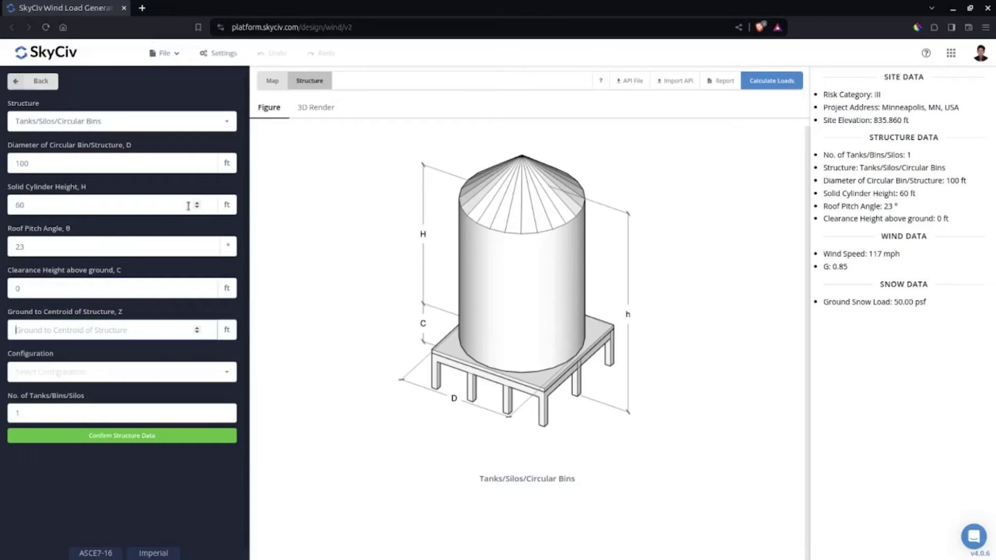
type("30")
key("Tab")
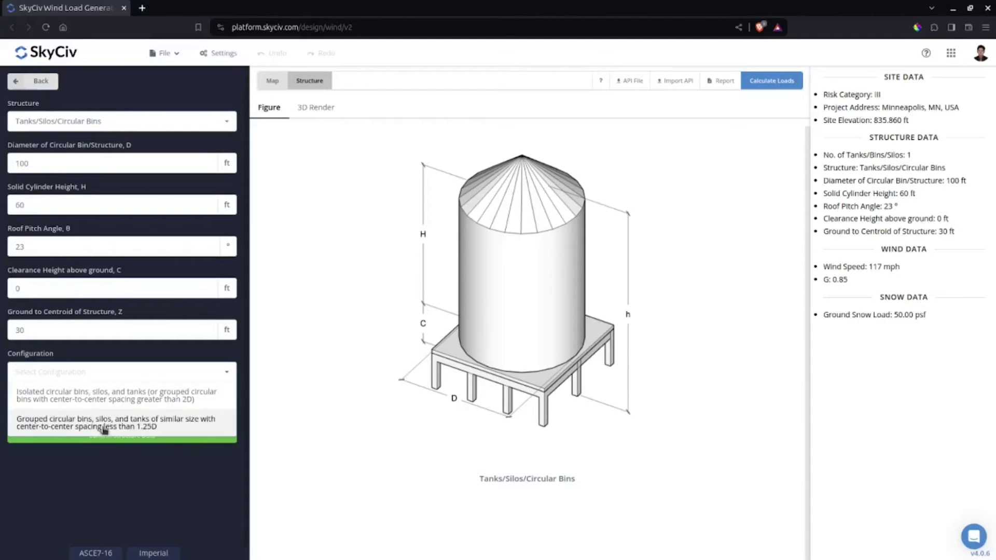
Try the bin configurations, ending on grouped circular bins with 5 tanks
left_click(111, 396)
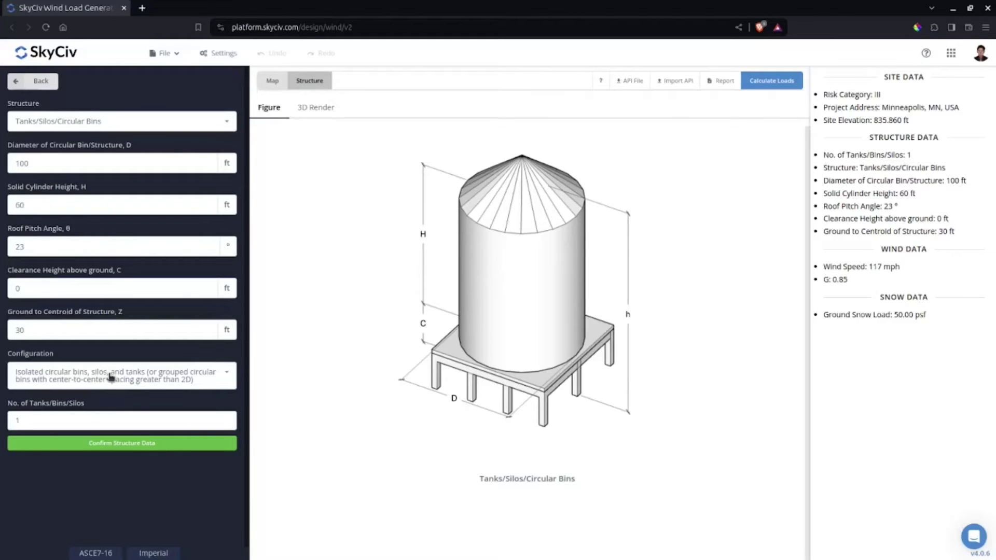
left_click(91, 417)
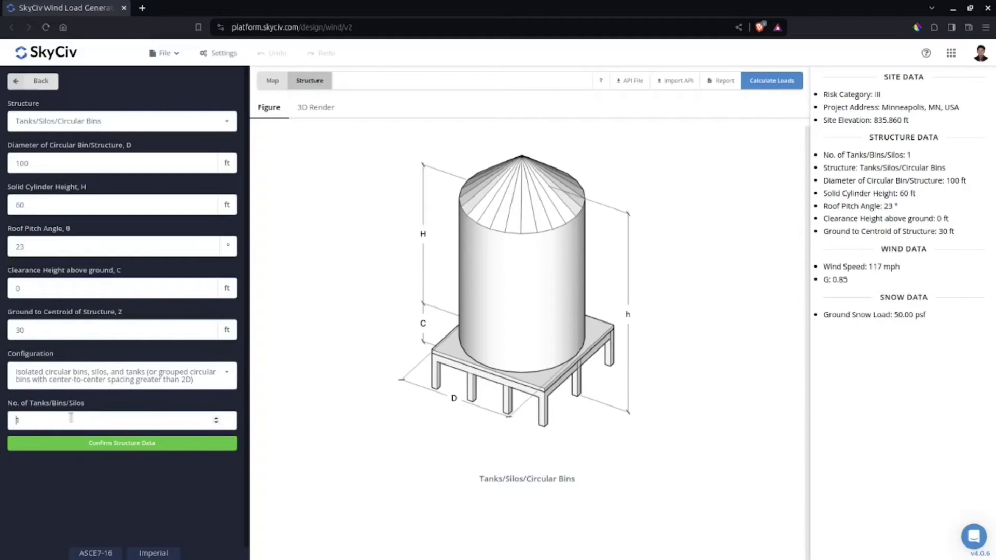
left_click(176, 375)
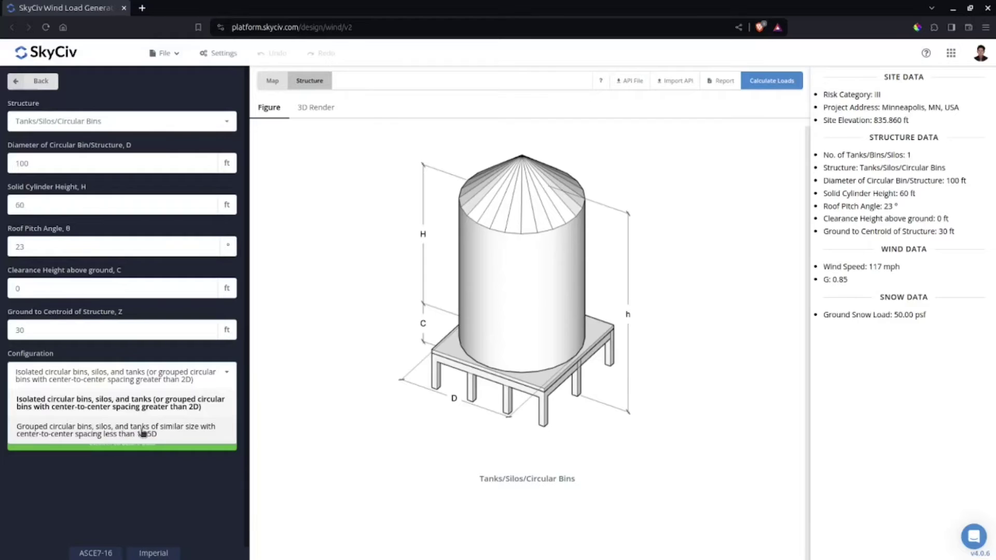
left_click(142, 432)
left_click(144, 419)
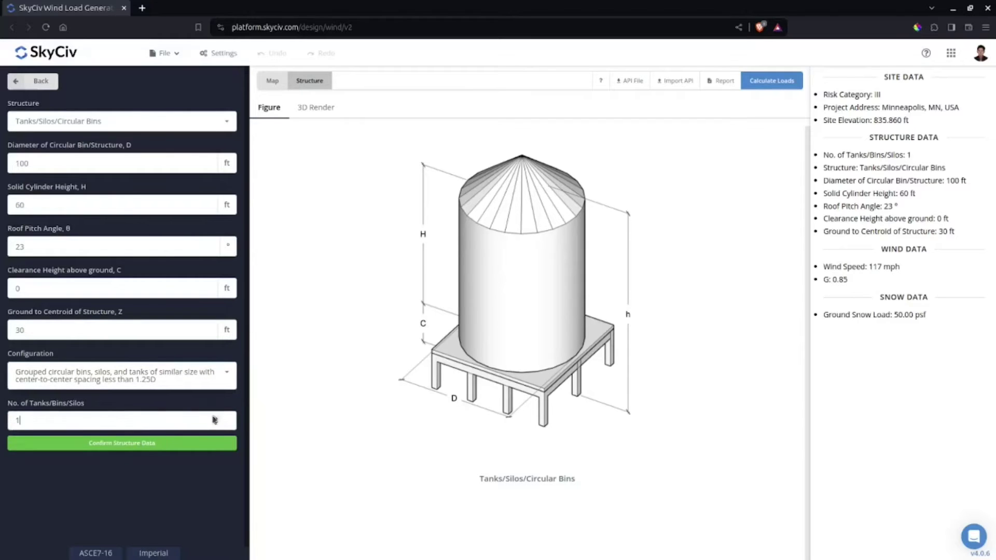
left_click(216, 418)
left_click(217, 418)
left_click(216, 418)
left_click(216, 418)
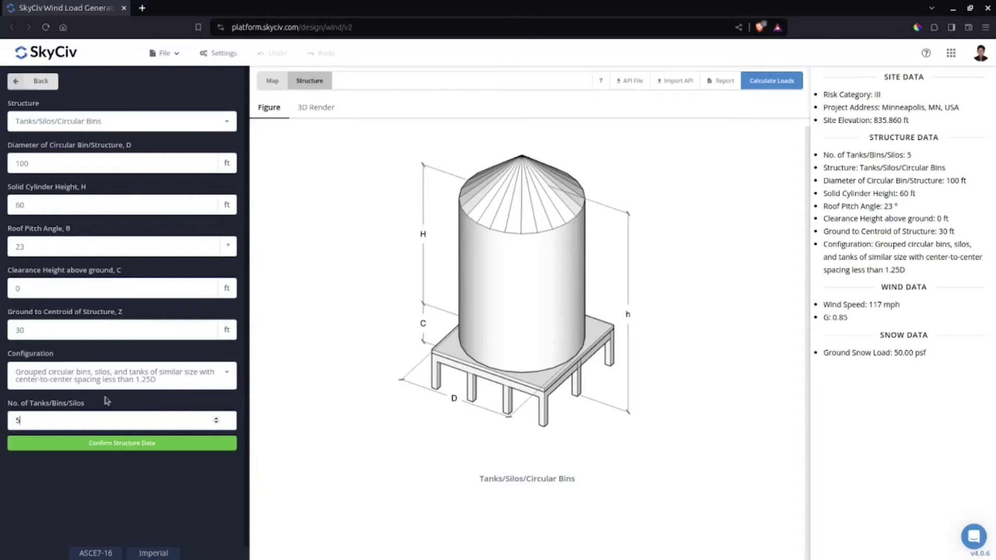
Switch the configuration back to isolated circular bins and confirm the structure data
left_click(131, 381)
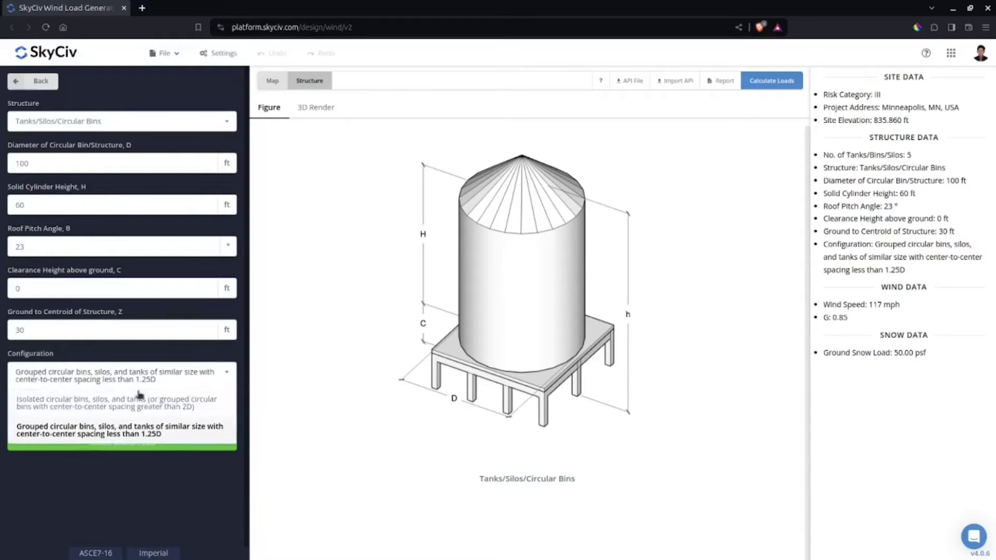
left_click(151, 408)
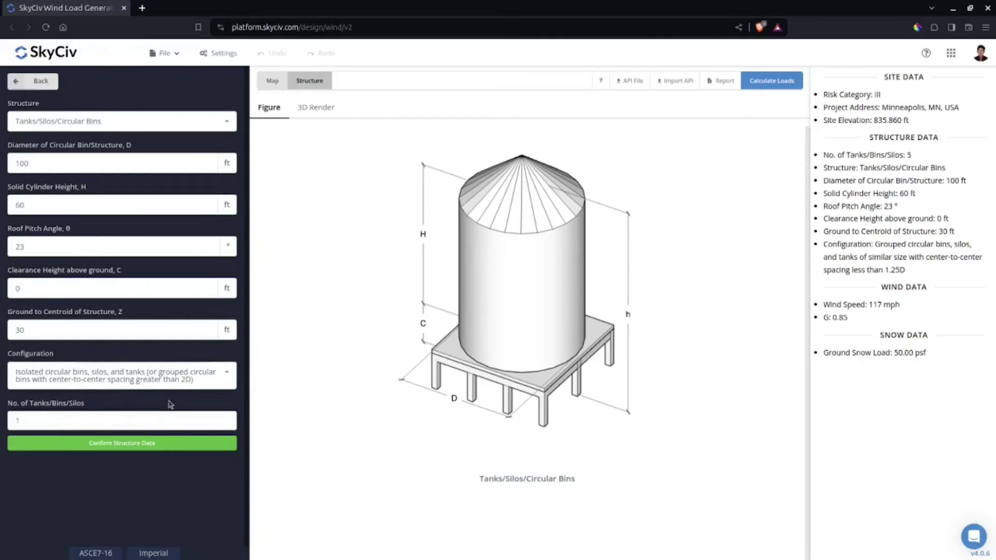
left_click(118, 445)
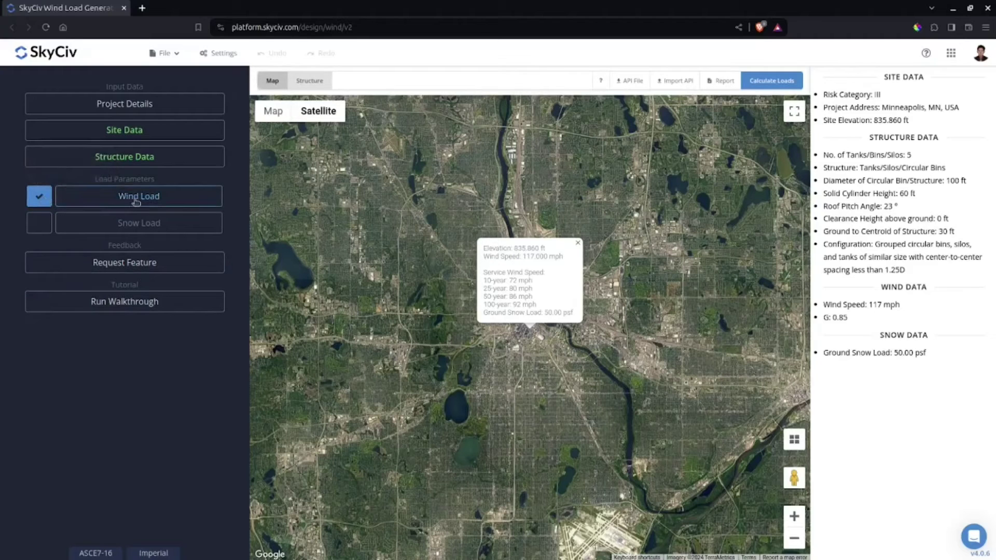
Choose Exposure Category B and Wind Source Direction N, then return to Structure Data
left_click(183, 201)
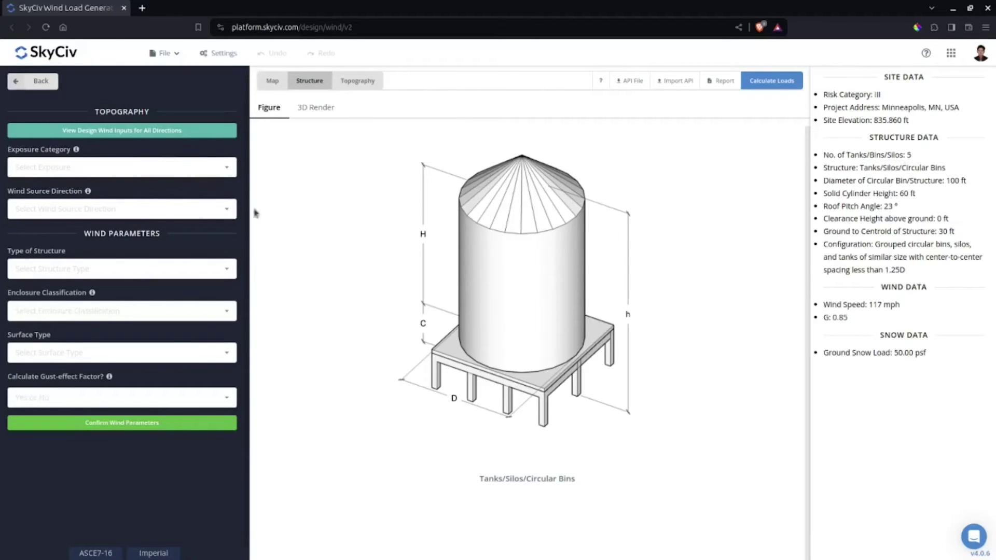
left_click(138, 169)
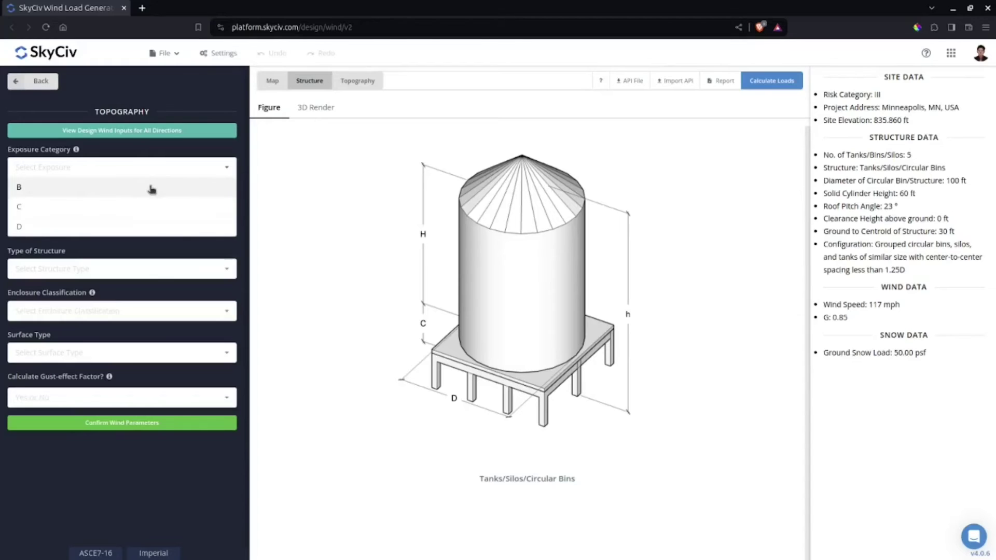
left_click(151, 190)
left_click(150, 211)
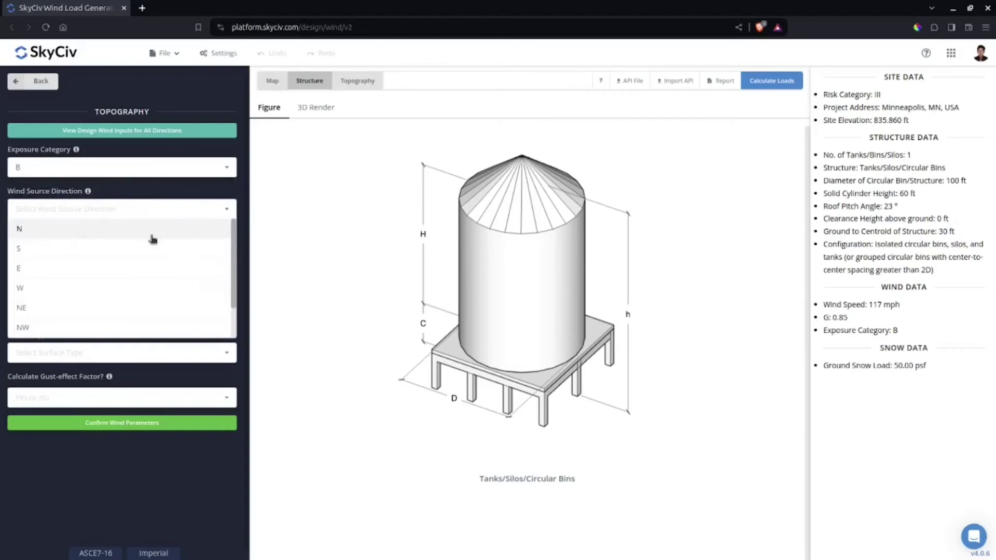
left_click(154, 231)
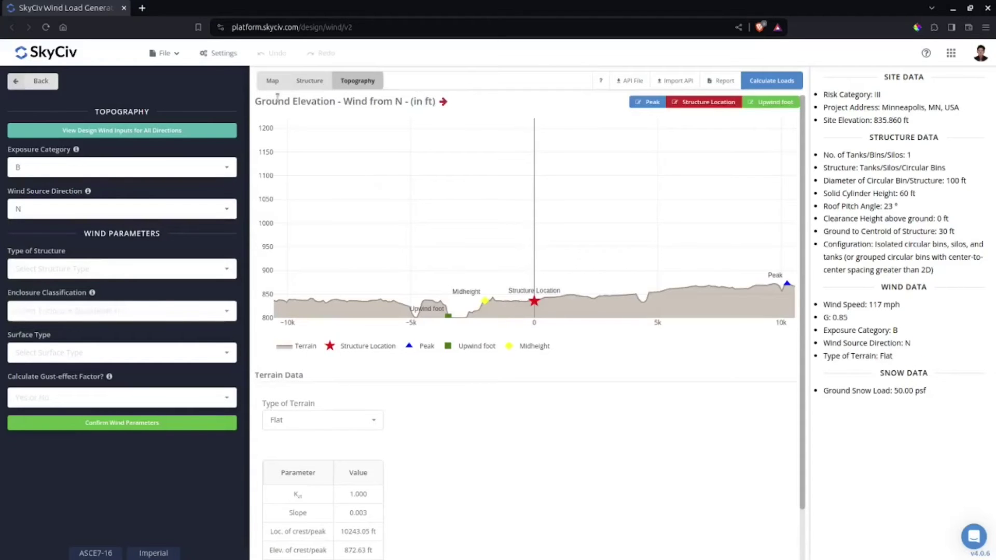
left_click(32, 81)
left_click(141, 164)
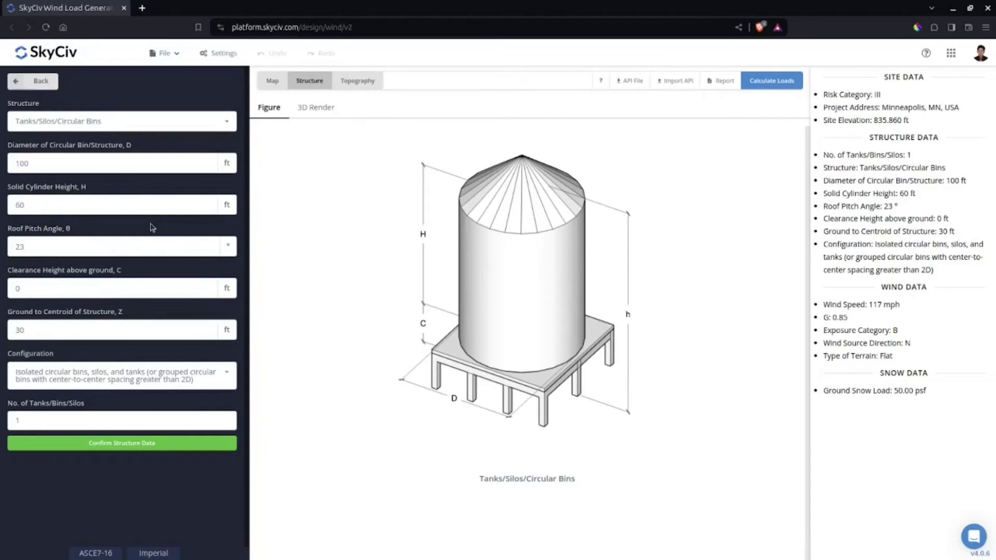
Render the tank in 3D and orbit to look down on its roof
left_click(332, 107)
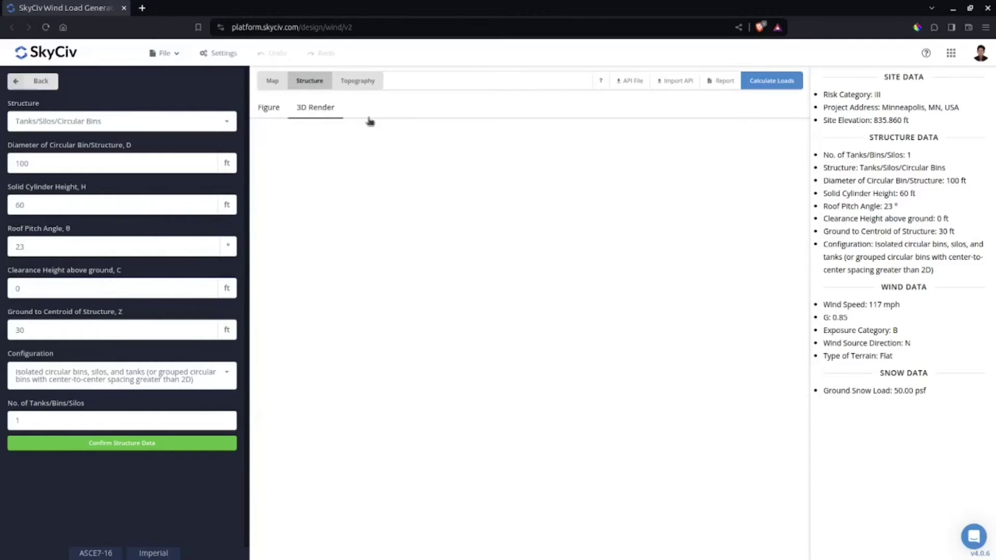
left_click_drag(503, 313, 523, 368)
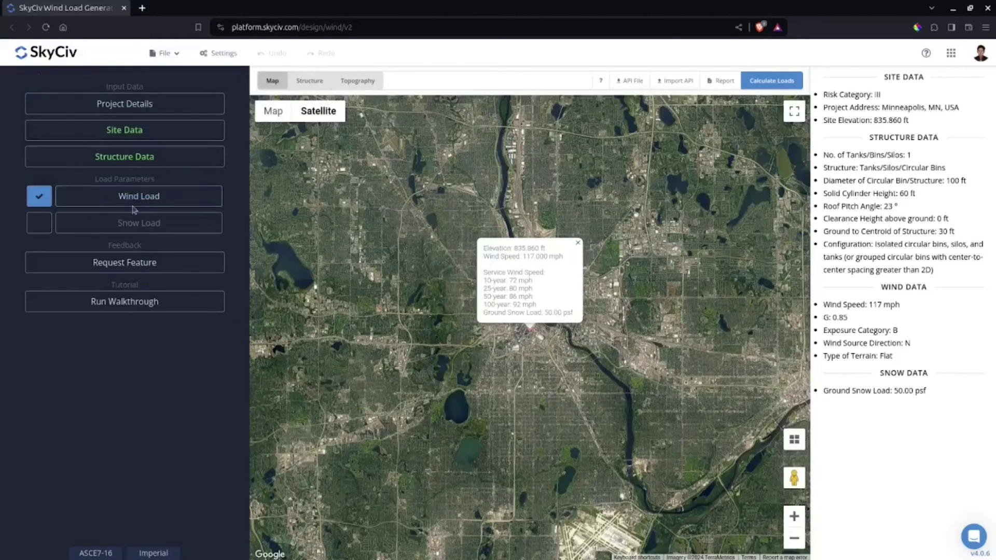
left_click(137, 196)
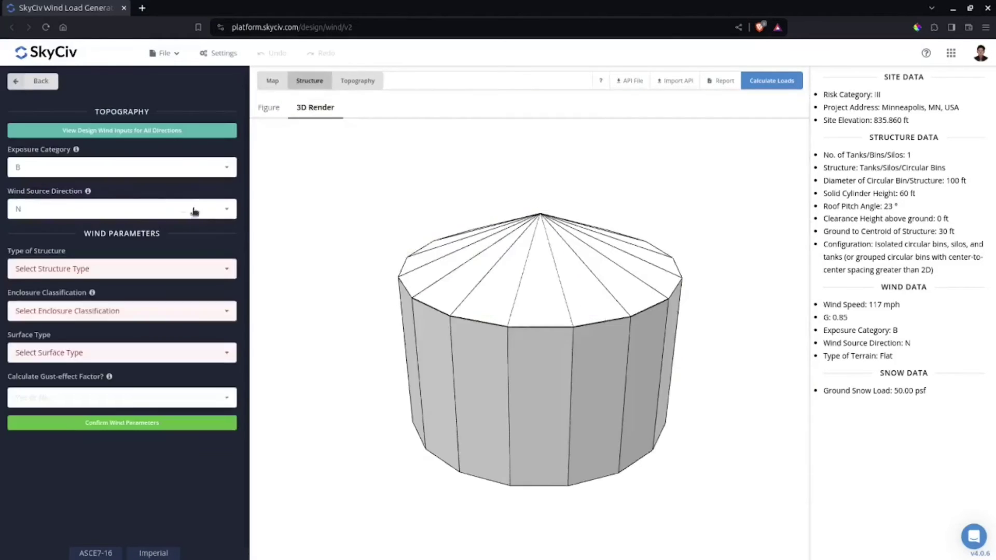
Set wind structure type ASCE 7-16 Tanks/Silos, Enclosed Buildings, and Moderately Smooth surface
left_click(138, 275)
left_click(136, 288)
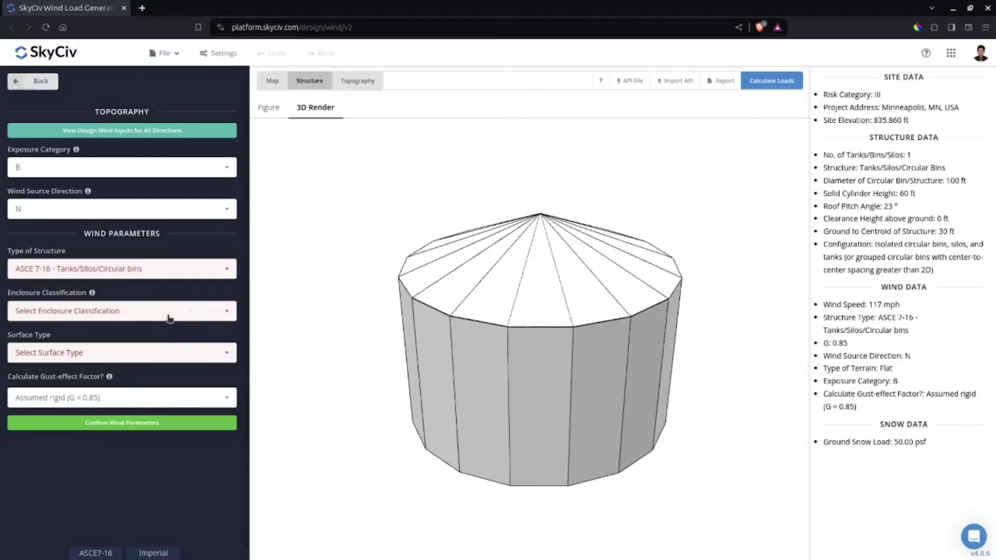
left_click(170, 318)
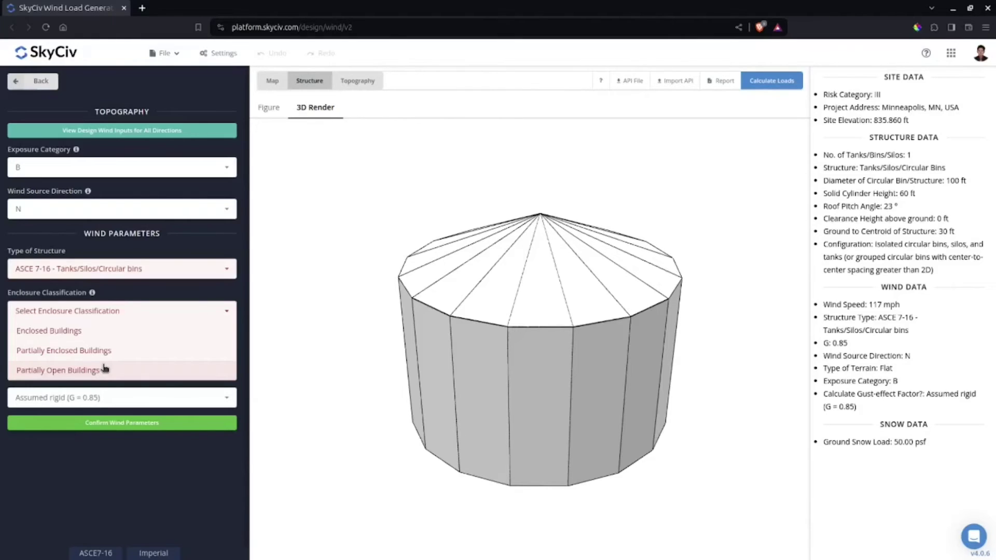
left_click(114, 336)
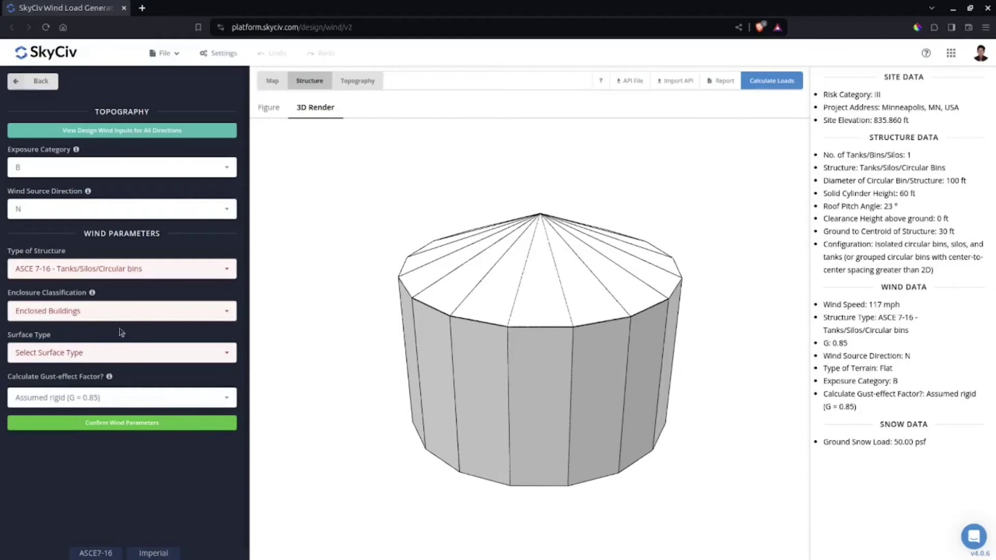
left_click(150, 357)
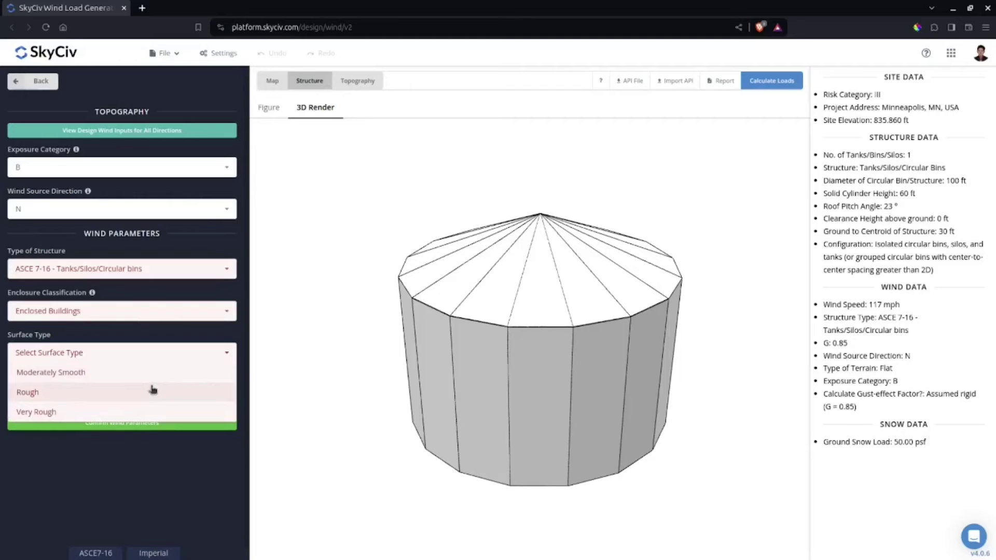
left_click(106, 380)
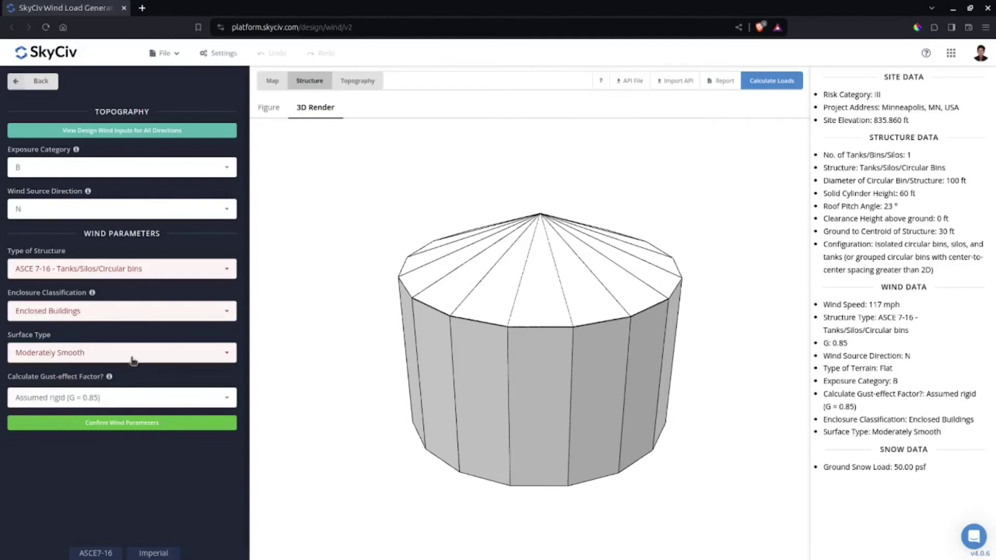
left_click(69, 357)
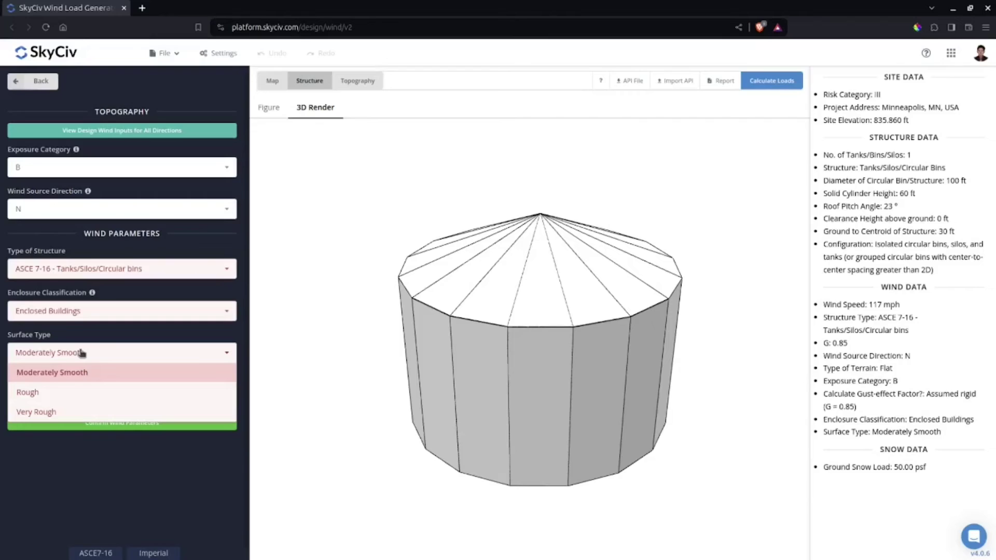
left_click(153, 342)
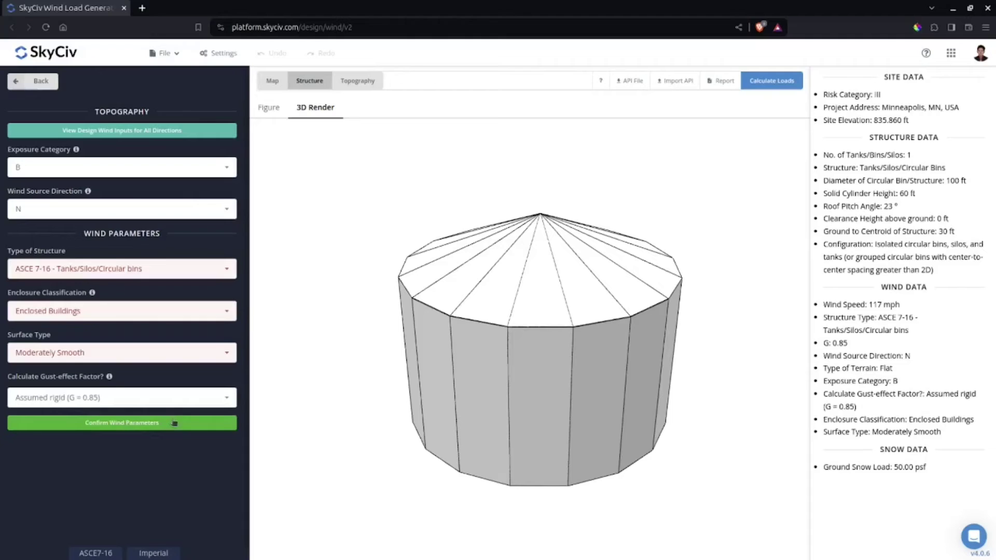
left_click(192, 272)
Confirm the wind parameters and calculate the loads
left_click(192, 273)
left_click(122, 423)
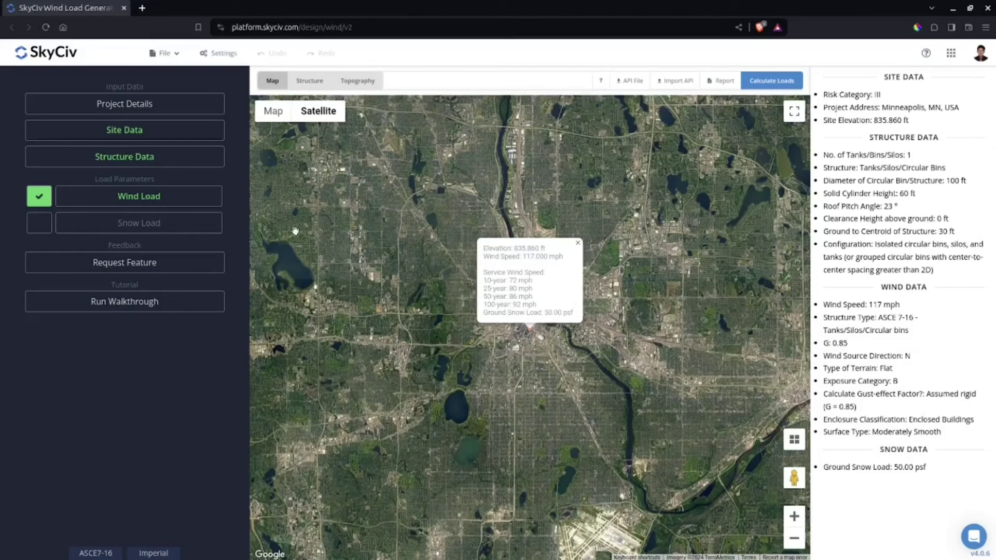
left_click(786, 82)
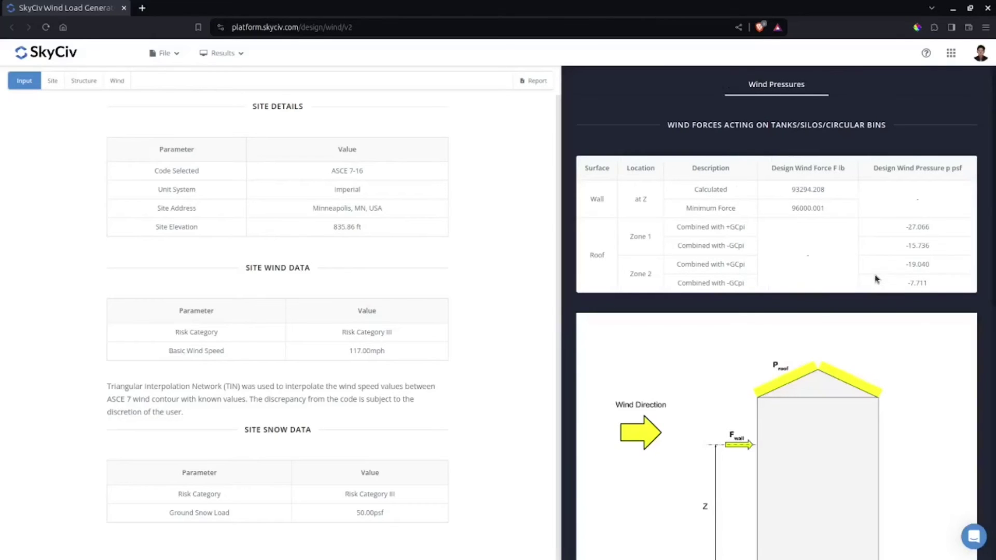
Scroll the results and view the Structure section of the input summary
scroll(824, 259, "down", 2)
scroll(809, 256, "up", 2)
left_click(83, 81)
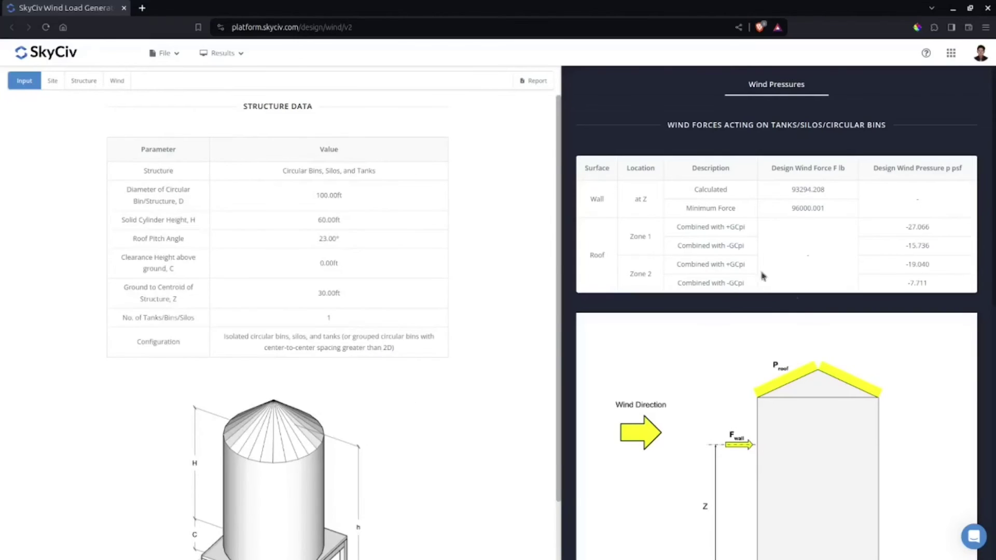
scroll(502, 367, "down", 1)
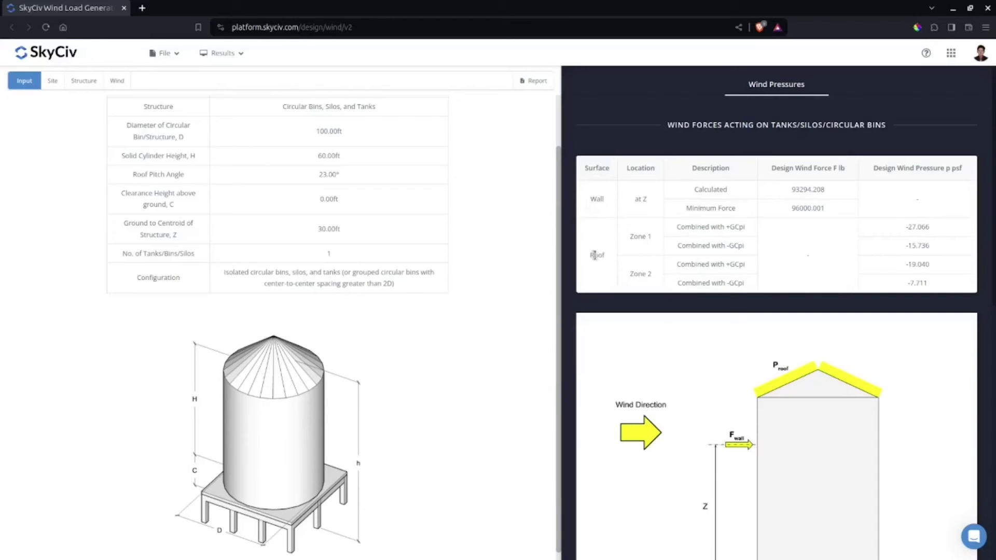
scroll(740, 344, "down", 5)
scroll(737, 343, "up", 5)
Highlight the wall force: 93294.208 lb calculated and 96000.001 lb minimum
double_click(697, 189)
double_click(841, 168)
double_click(807, 208)
scroll(892, 245, "down", 1)
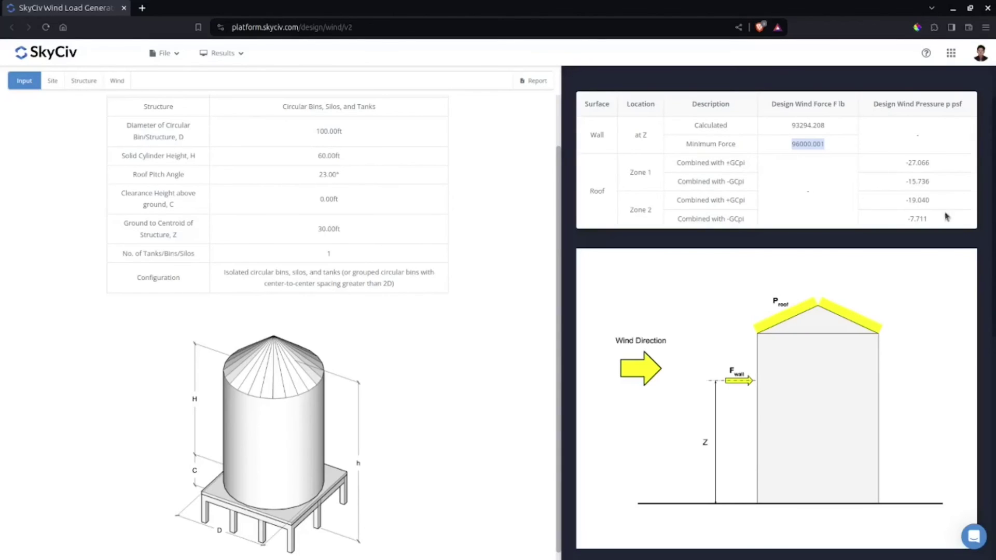
left_click_drag(907, 162, 935, 164)
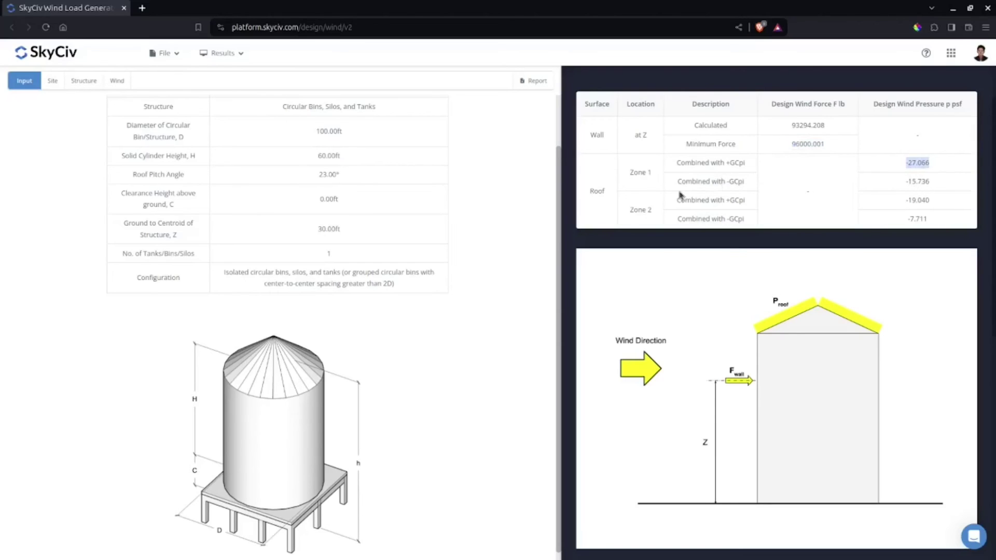
left_click_drag(905, 182, 933, 190)
scroll(908, 262, "down", 10)
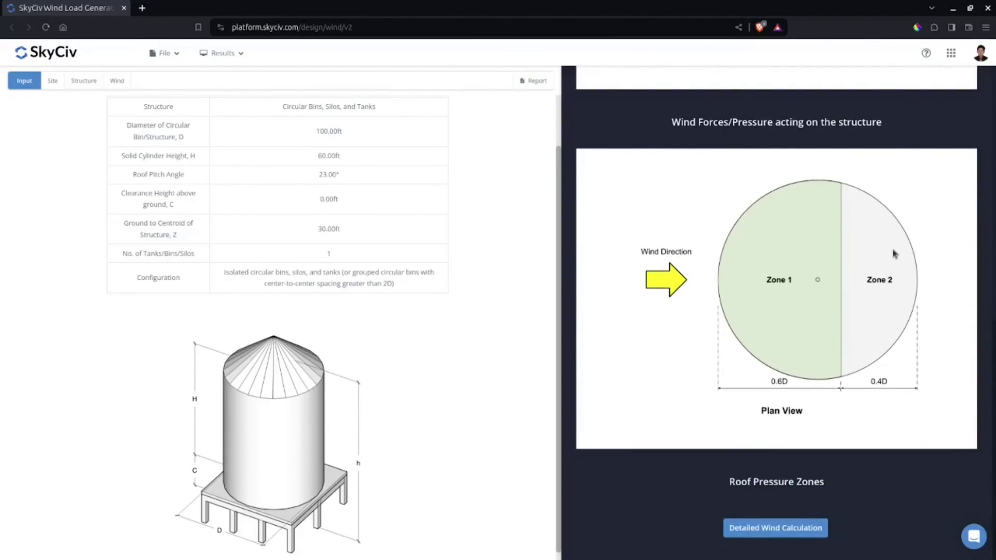
scroll(894, 334, "up", 1)
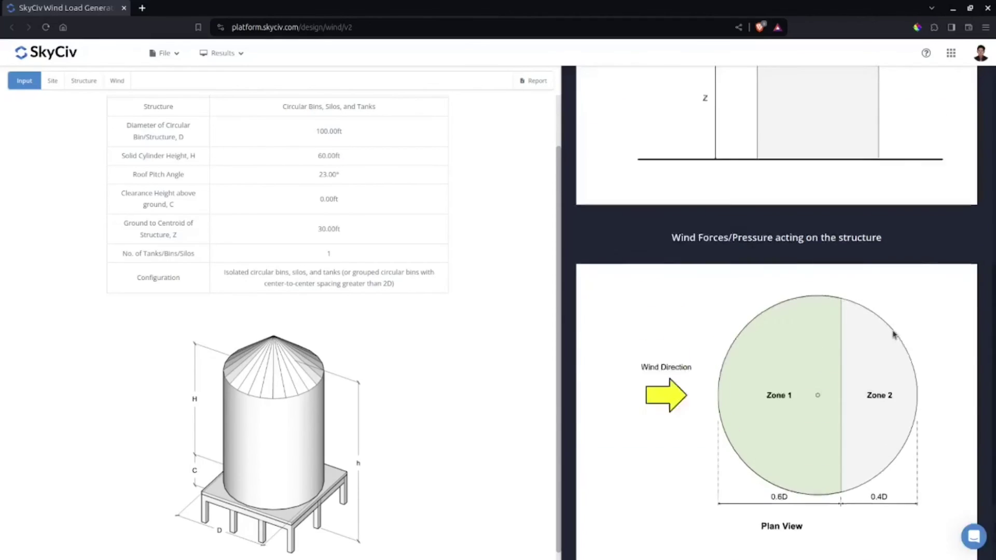
scroll(847, 298, "down", 1)
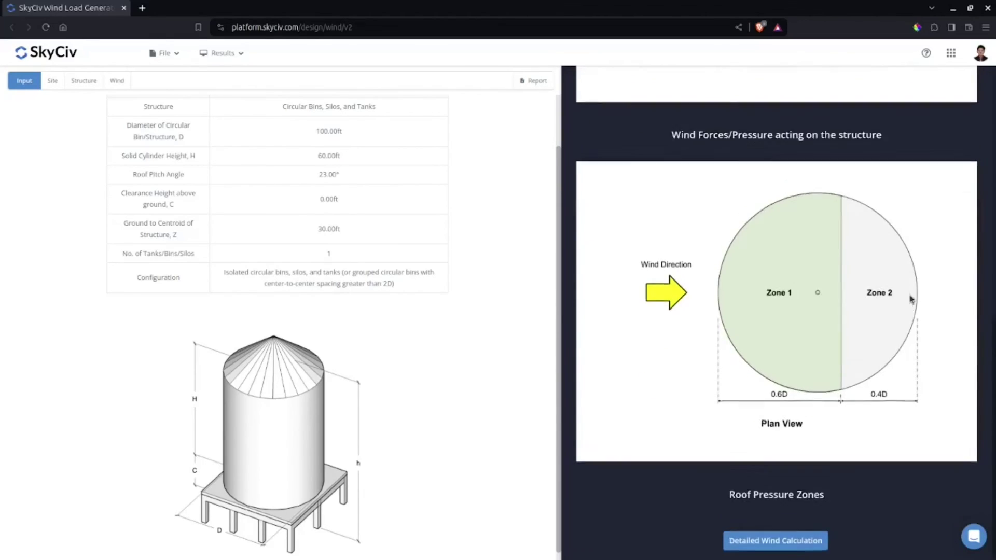
scroll(909, 298, "up", 7)
scroll(845, 295, "down", 2)
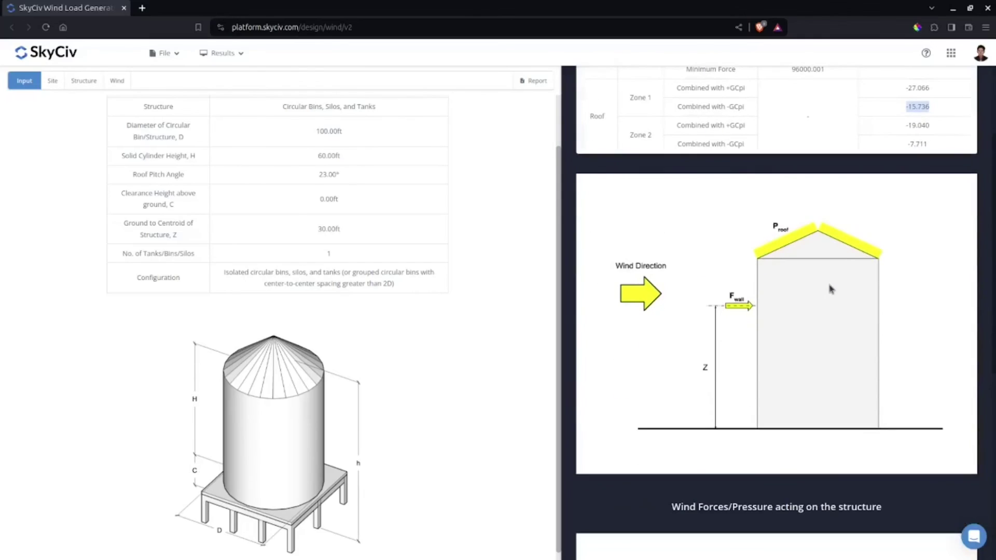
scroll(830, 289, "down", 4)
scroll(911, 307, "up", 6)
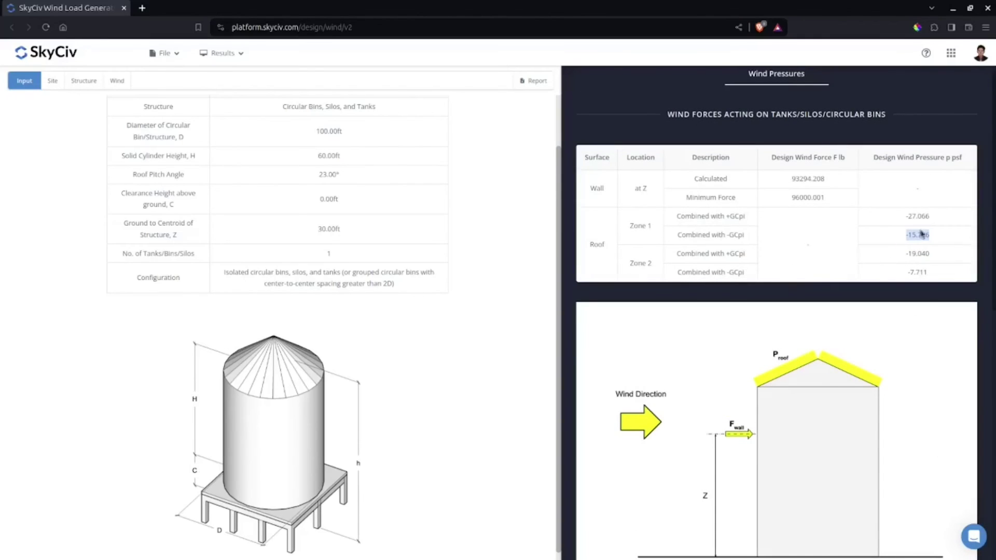
left_click_drag(907, 216, 929, 216)
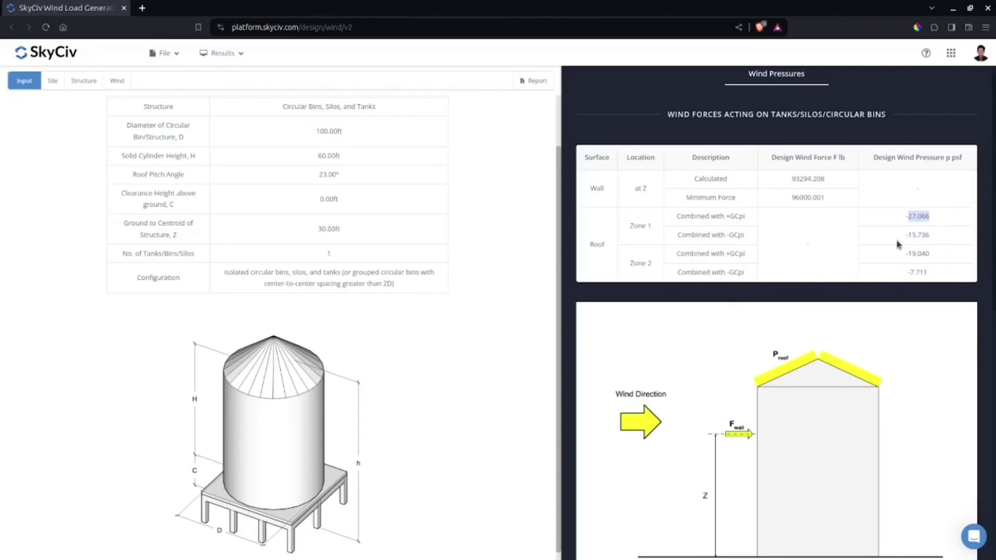
scroll(788, 236, "down", 2)
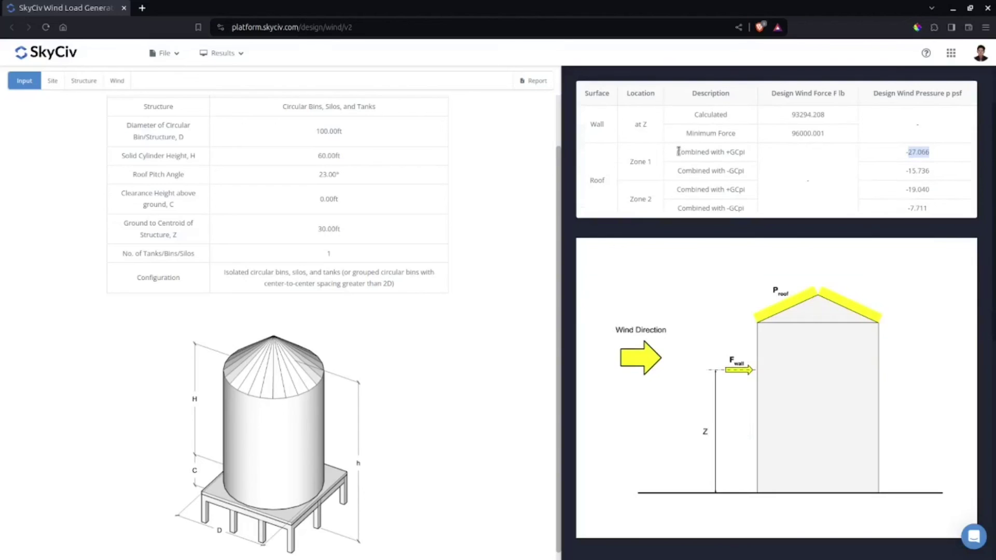
left_click_drag(678, 151, 747, 155)
left_click_drag(674, 190, 749, 197)
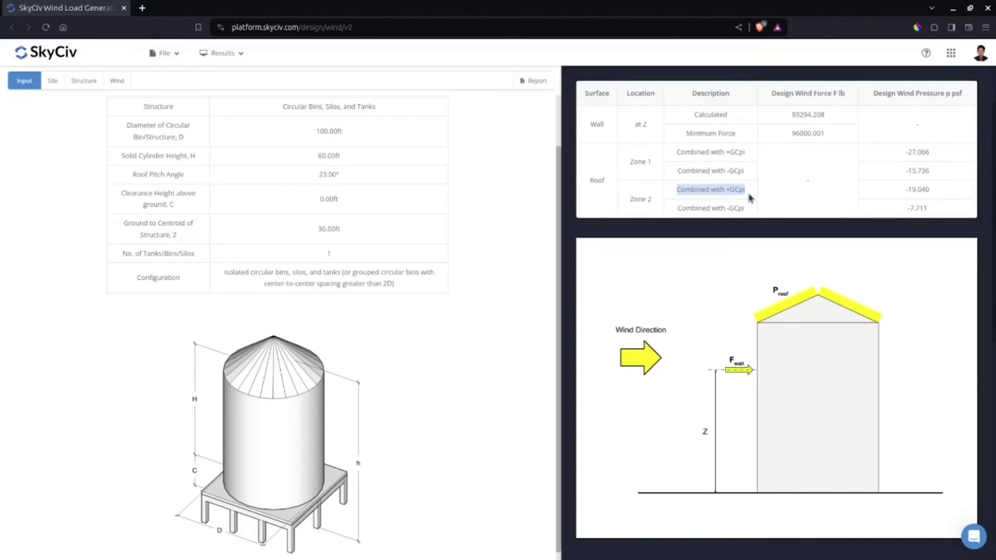
left_click_drag(678, 172, 750, 175)
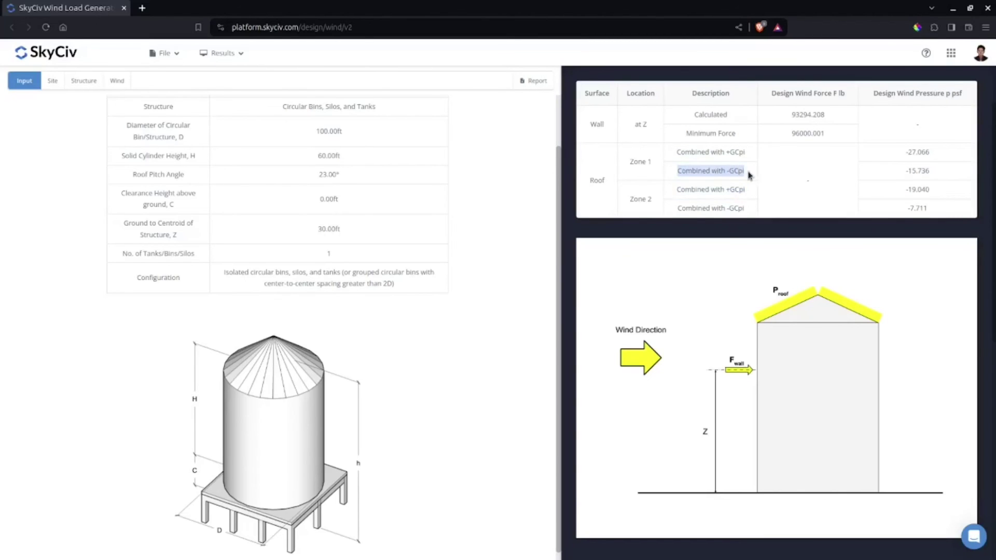
scroll(952, 196, "down", 6)
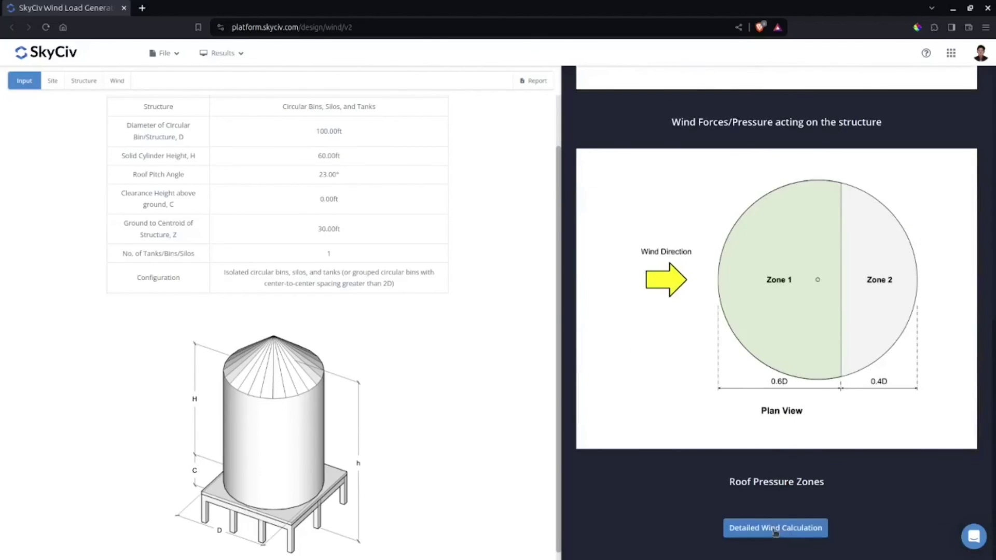
scroll(130, 166, "down", 2)
left_click(116, 81)
scroll(358, 363, "down", 8)
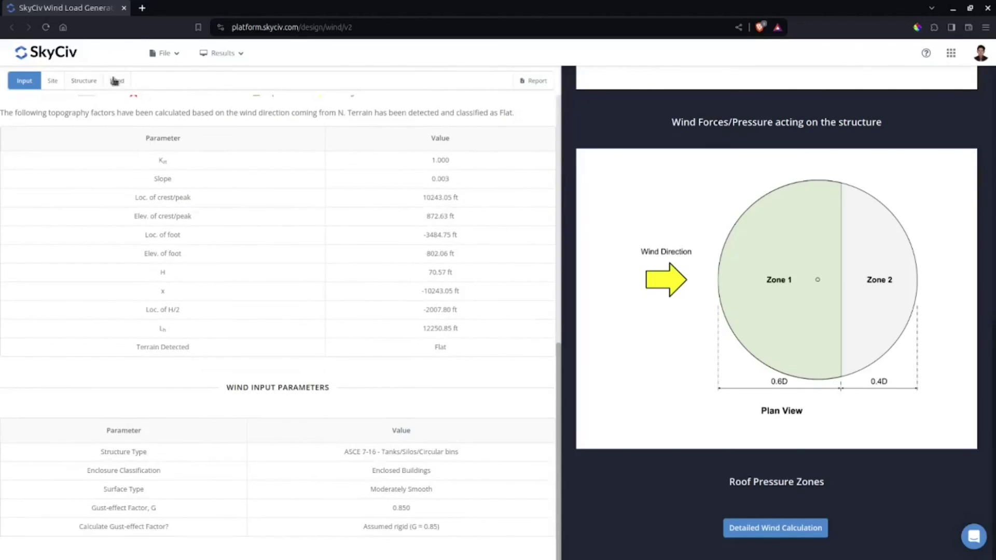
left_click(84, 81)
scroll(449, 400, "up", 2)
scroll(449, 400, "up", 1)
Load the Detailed Wind Calculation report, scroll to the Ultimate and Service summaries, and highlight the Ultimate heading
left_click(811, 535)
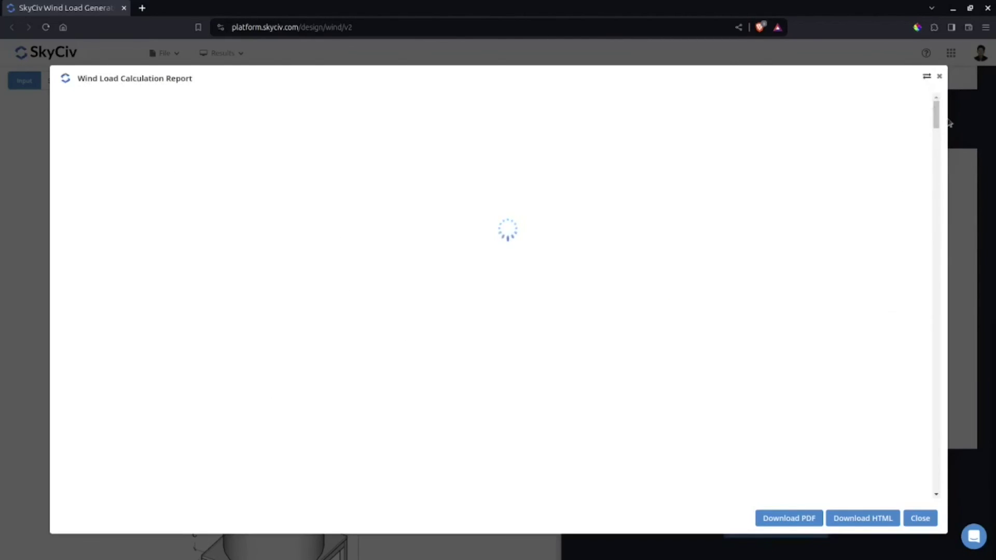
left_click_drag(937, 122, 945, 323)
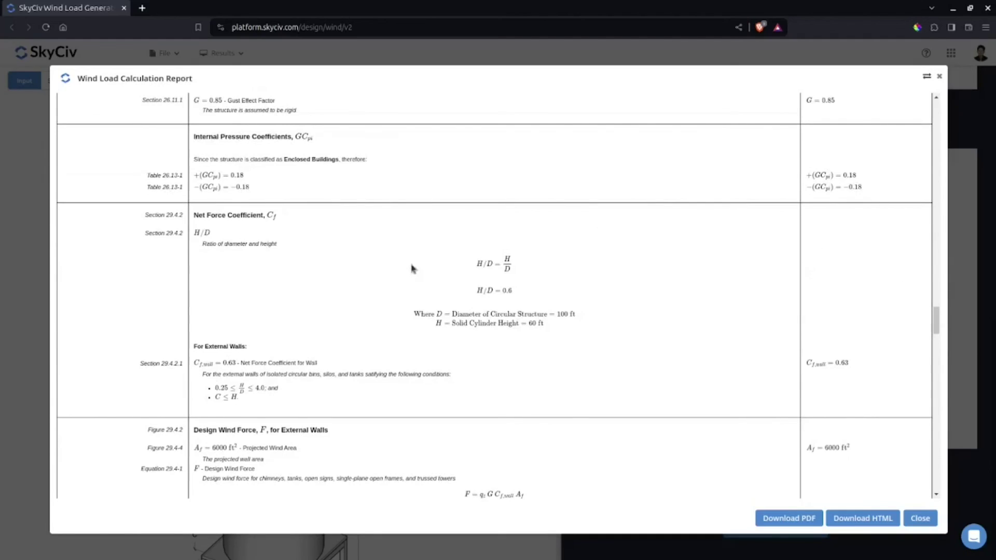
scroll(511, 311, "down", 1)
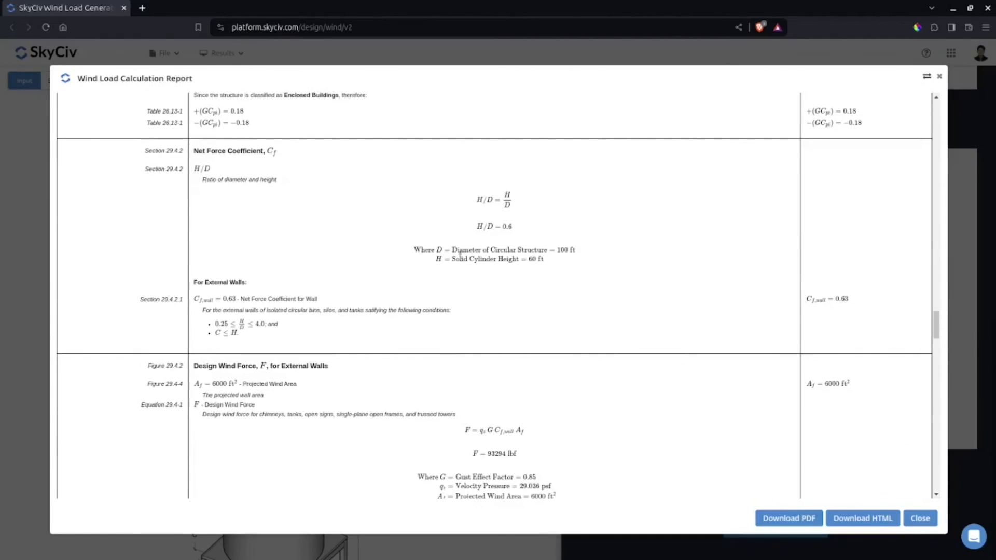
scroll(554, 234, "down", 4)
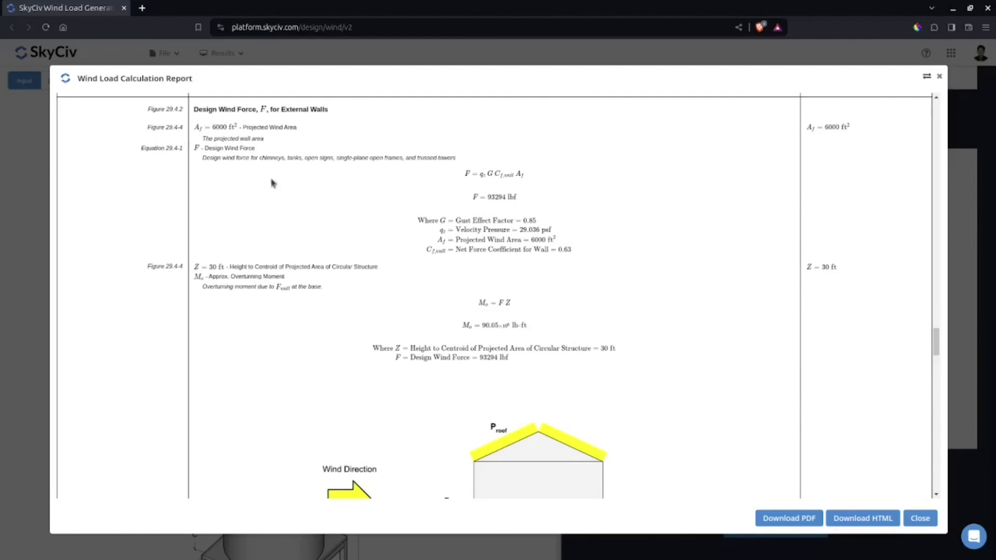
scroll(553, 211, "down", 5)
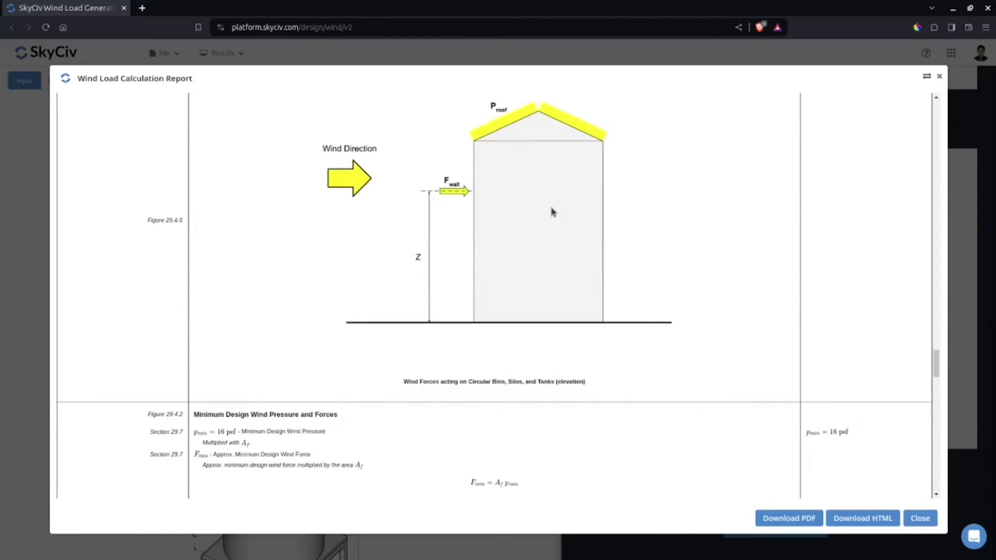
scroll(561, 215, "up", 3)
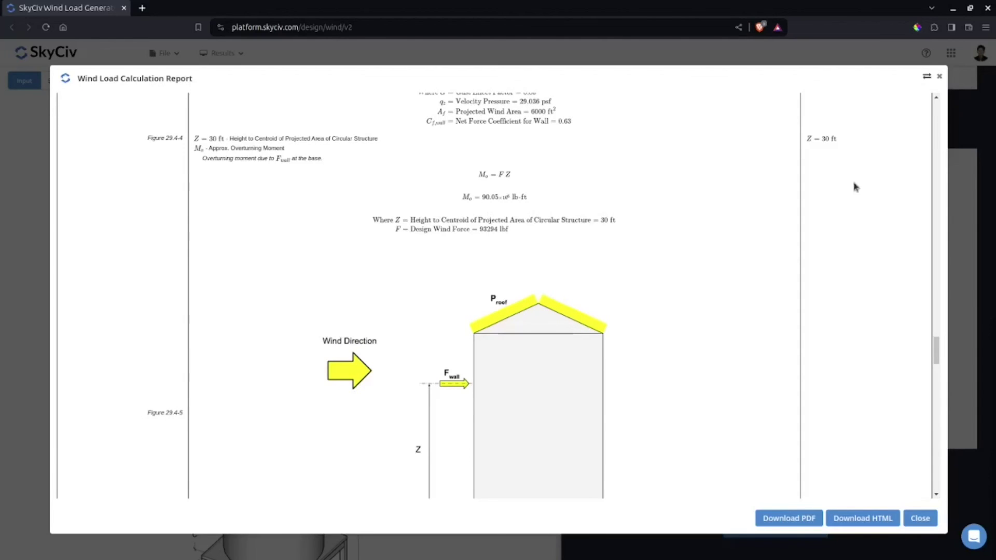
scroll(496, 216, "up", 1)
scroll(510, 294, "down", 8)
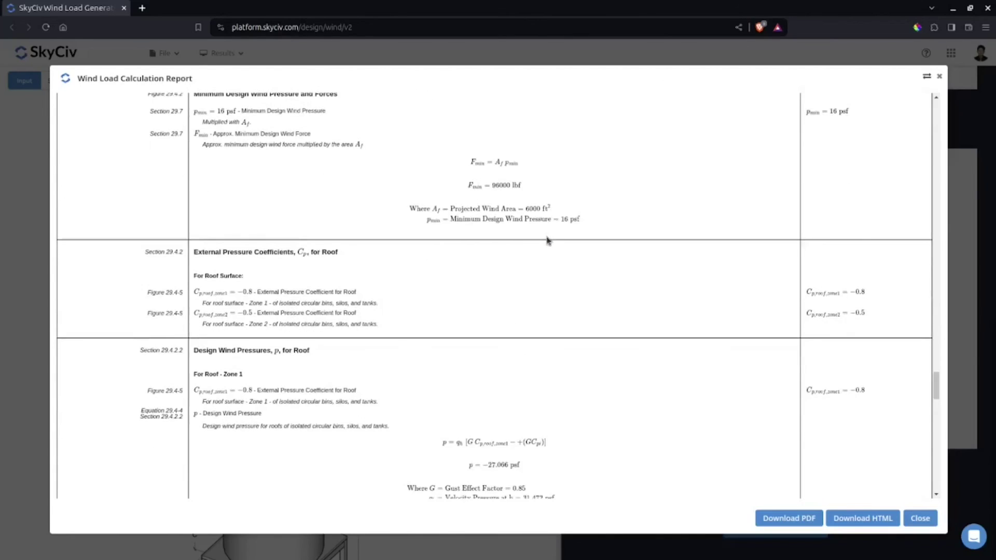
scroll(436, 205, "up", 1)
scroll(402, 218, "down", 7)
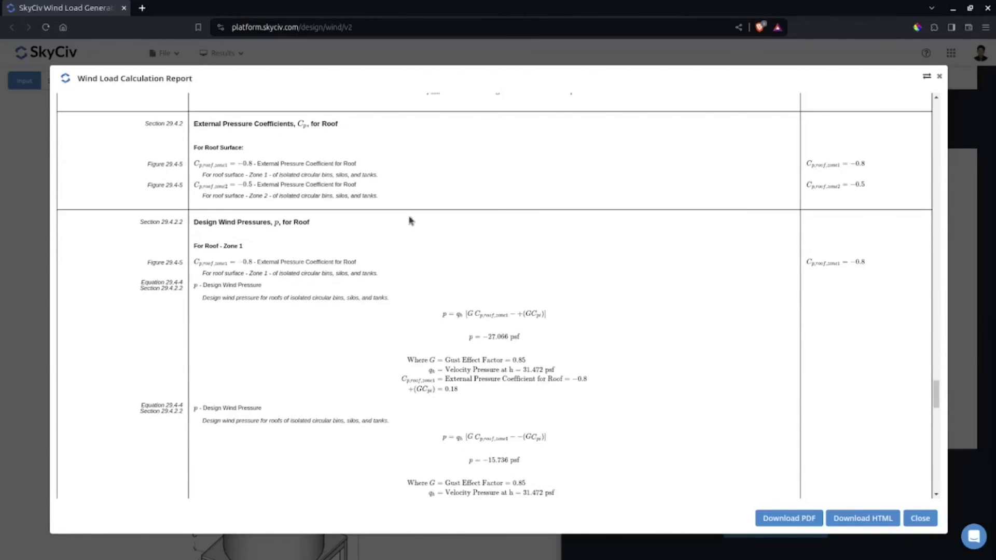
scroll(498, 187, "down", 10)
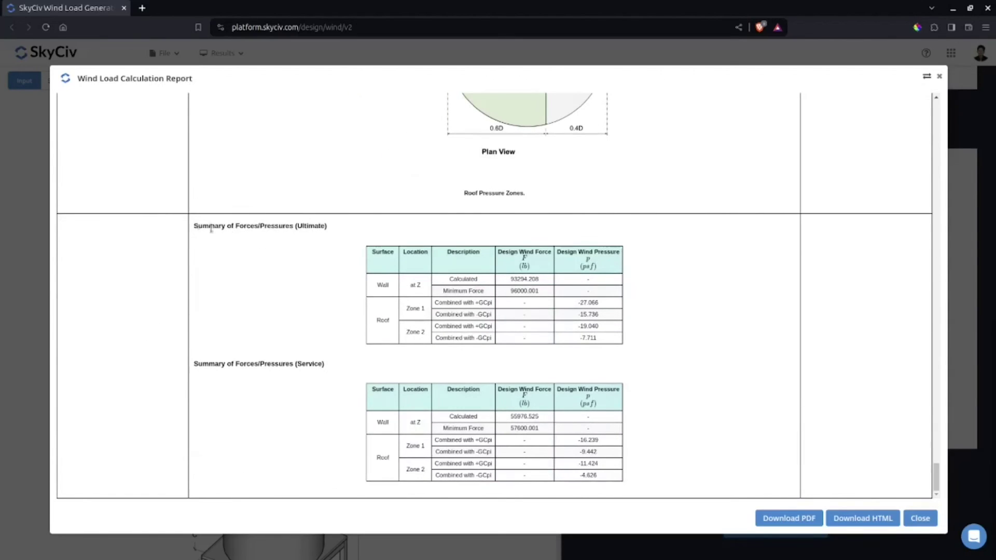
left_click_drag(198, 224, 356, 256)
Clear the heading highlight and close the Wind Load Calculation Report to return to the silo data
left_click(514, 323)
left_click(928, 520)
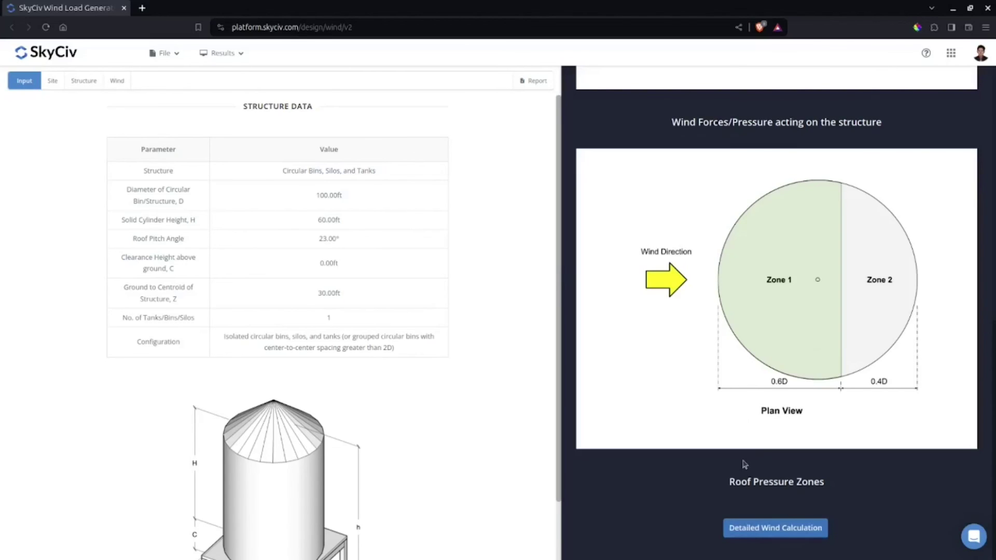